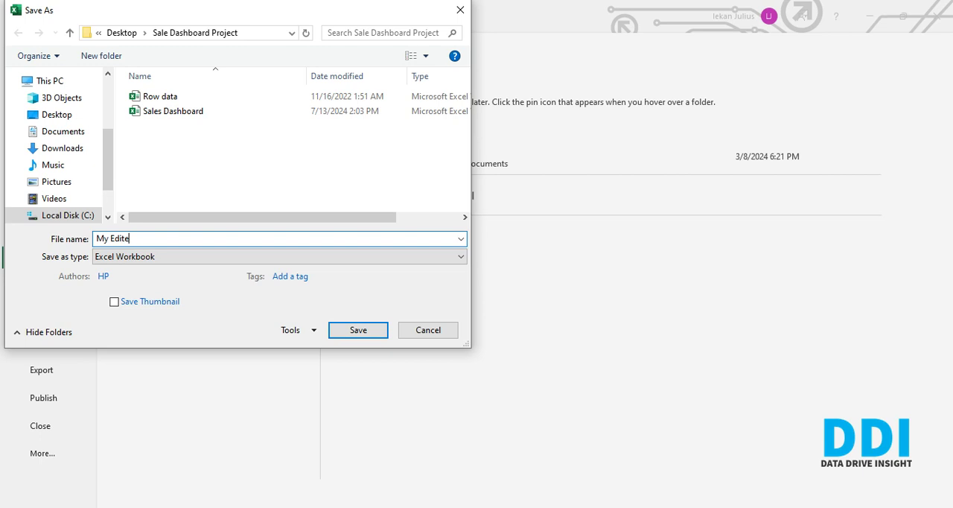
- Save the workbook as "My Sale Dashboard" in the Sale Dashboard Project folder
type("Sale Dashboard")
left_click(368, 330)
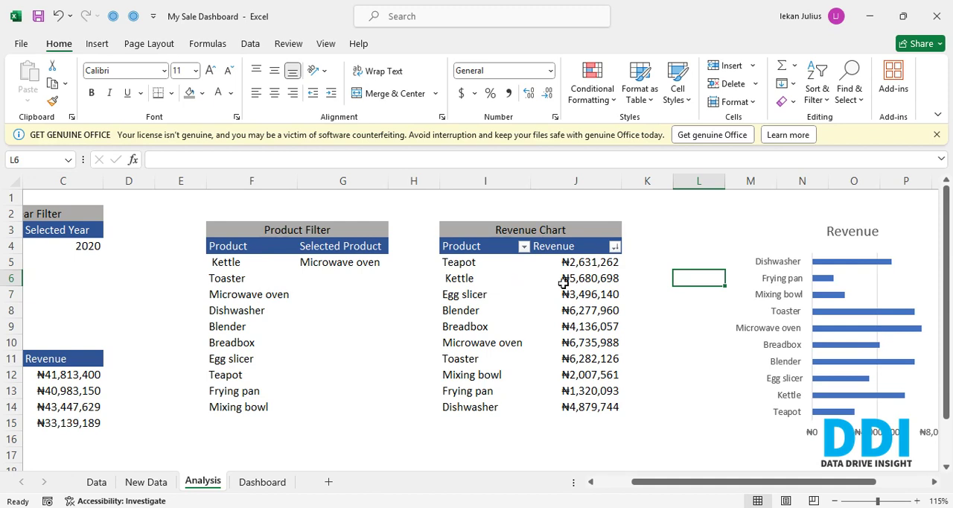
- Move the Revenue bar chart over the Product Filter table in columns E to G and set the selected year in C4 to 2021
left_click(801, 236)
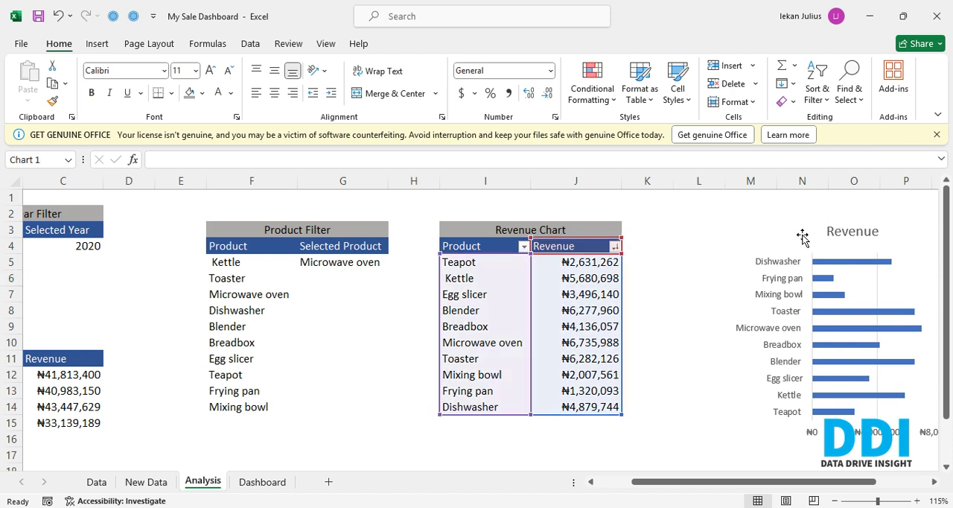
left_click_drag(802, 236, 248, 228)
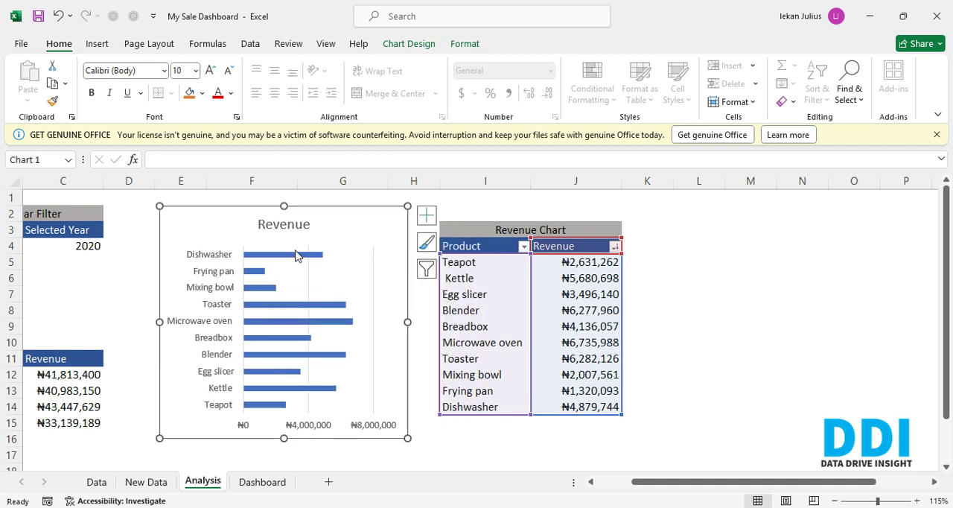
left_click(88, 251)
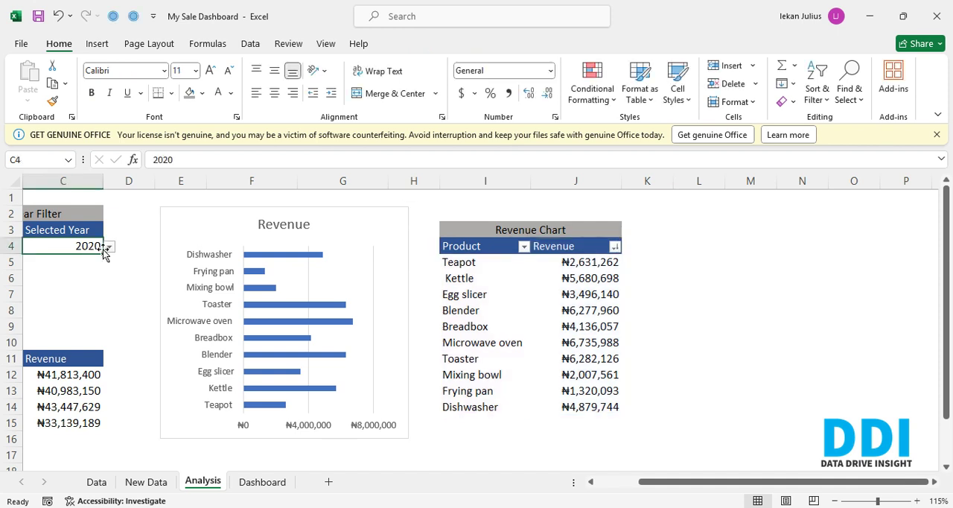
left_click(112, 246)
left_click(85, 247)
left_click(111, 248)
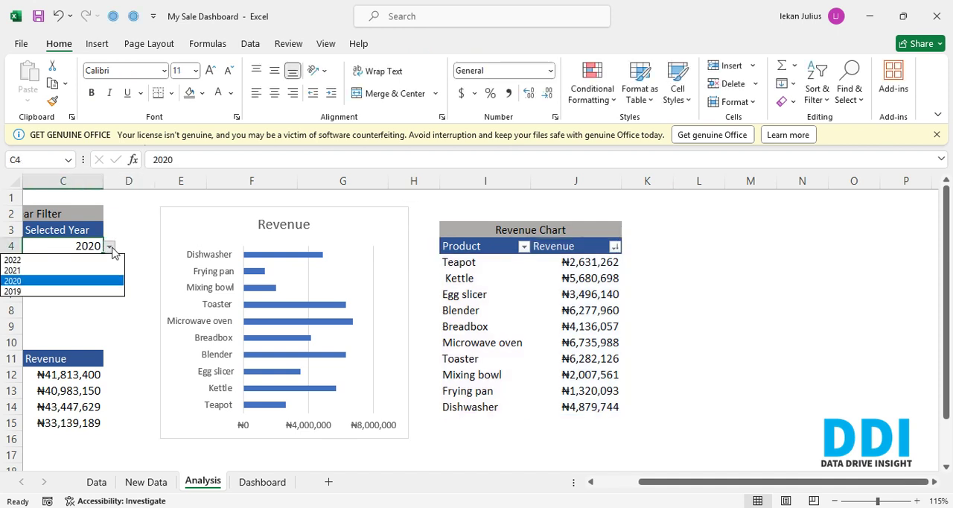
left_click(70, 271)
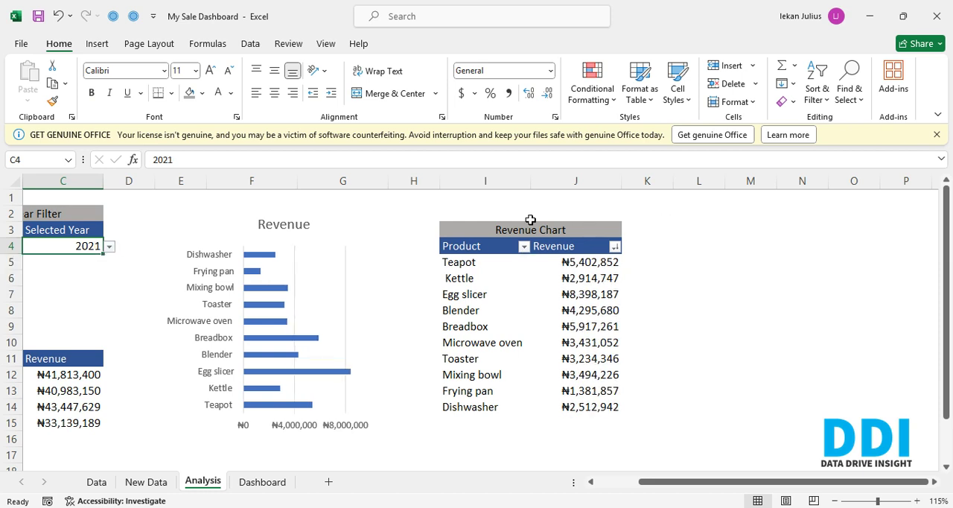
left_click_drag(463, 227, 463, 229)
key("ctrl+c")
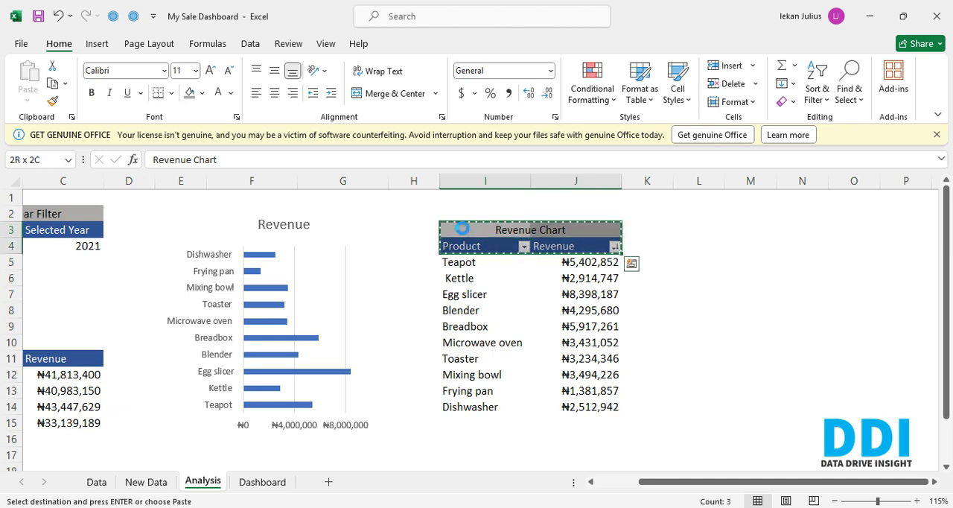
key("Right")
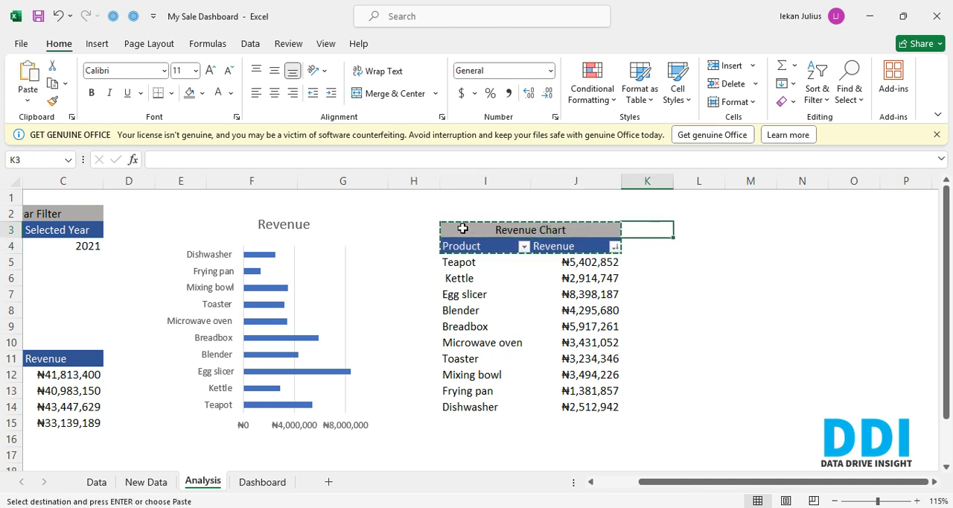
key("Escape")
- Copy the Product and Revenue headers from I4:J4 into L4:M4
key("Down")
key("Left")
key("Left")
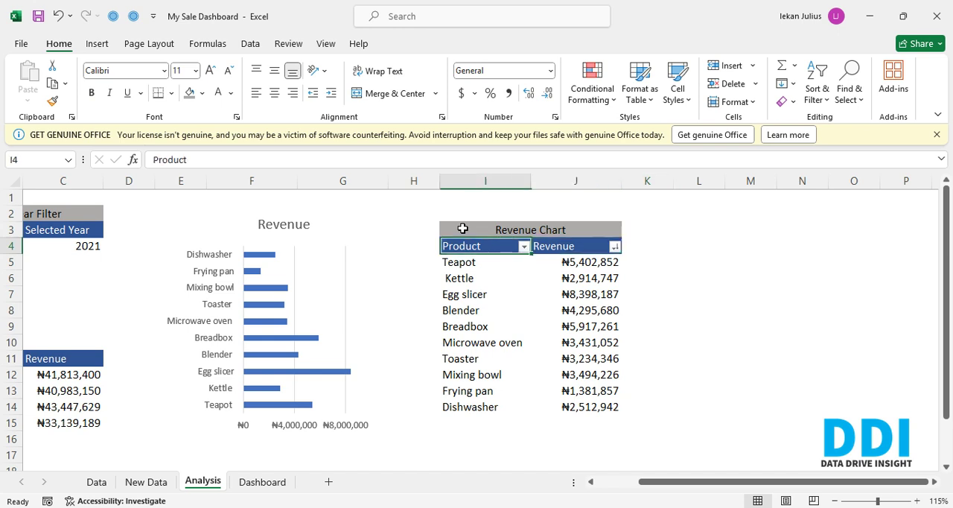
key("shift+Right")
key("ctrl+c")
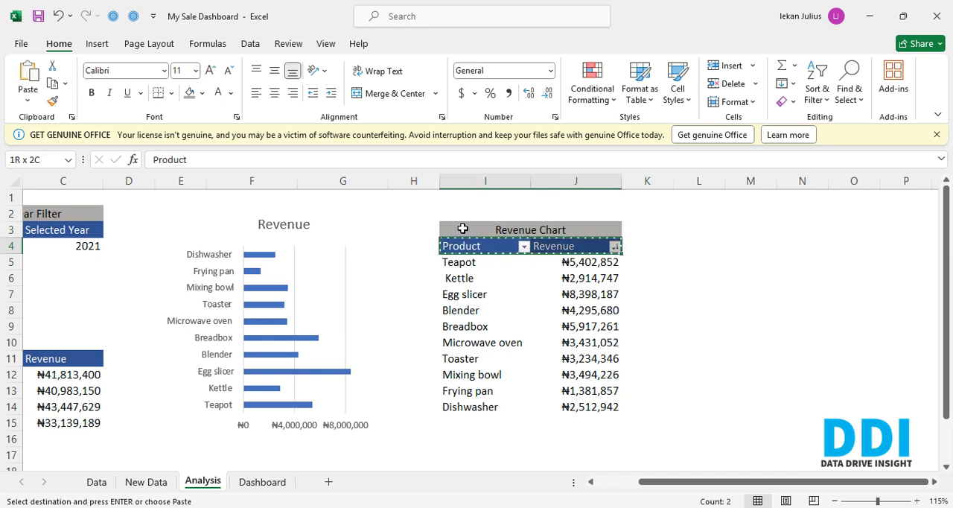
key("Right")
key("Right")
key("Right")
key("ctrl+v")
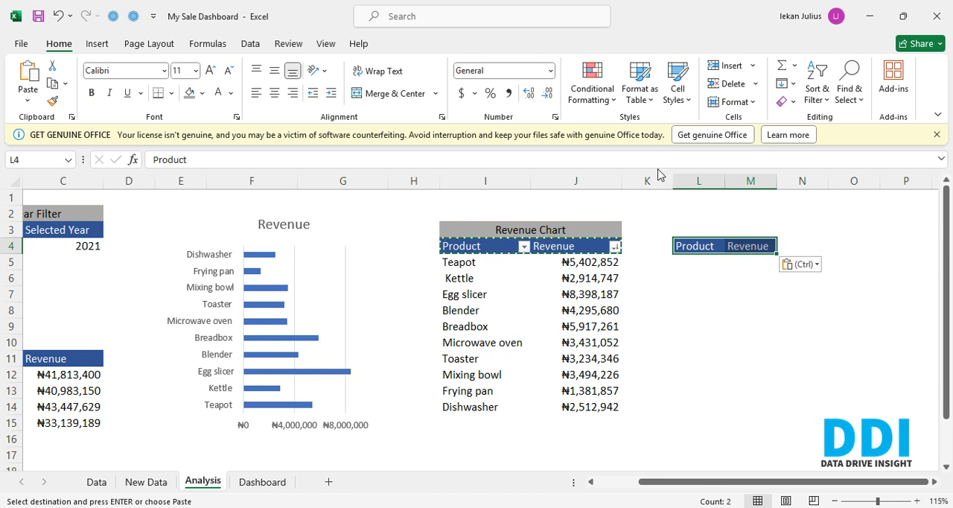
- Autofit the column widths of the copied Product and Revenue headers
key("alt")
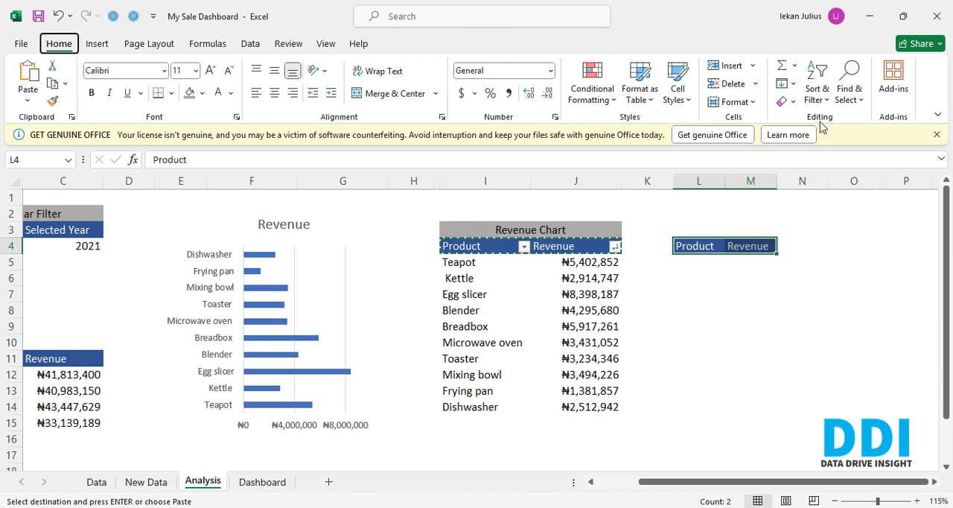
key("h")
key("o")
key("i")
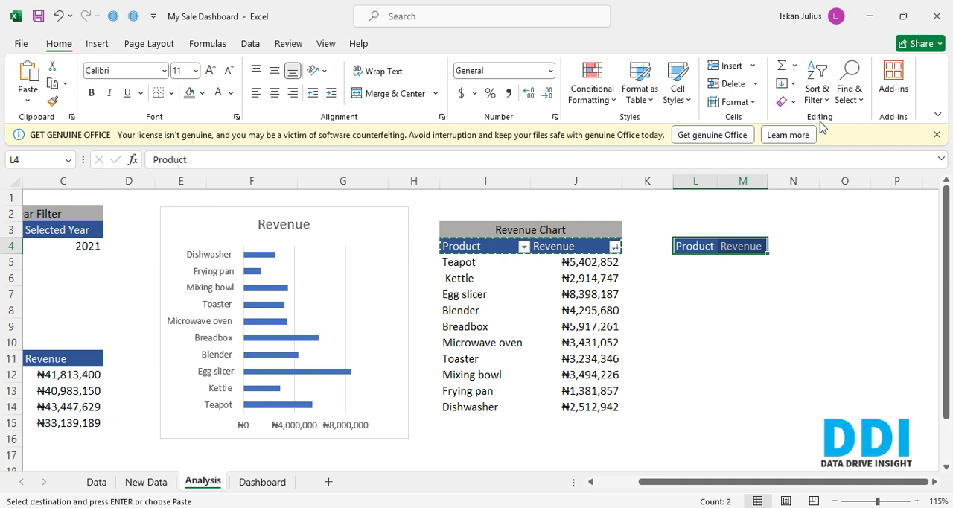
key("Down")
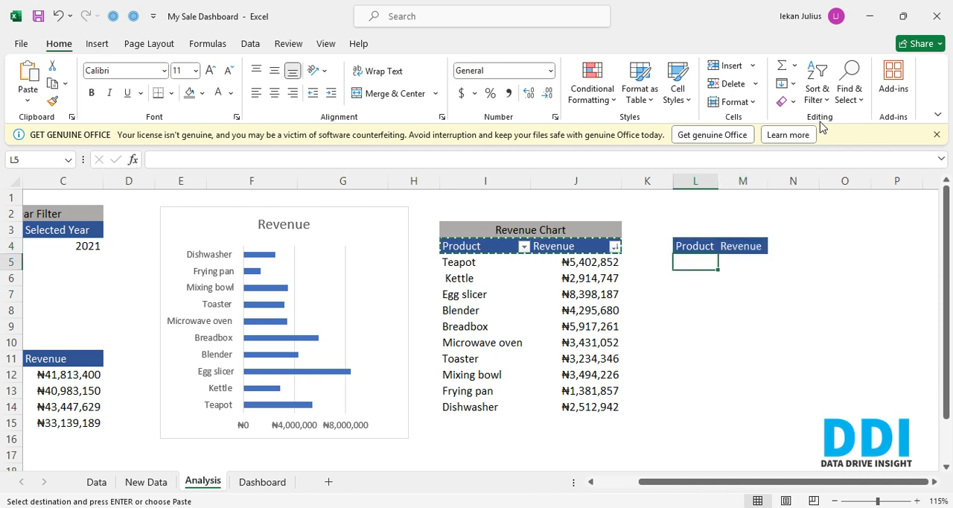
key("Left")
key("Left")
key("Left")
key("Left")
key("Right")
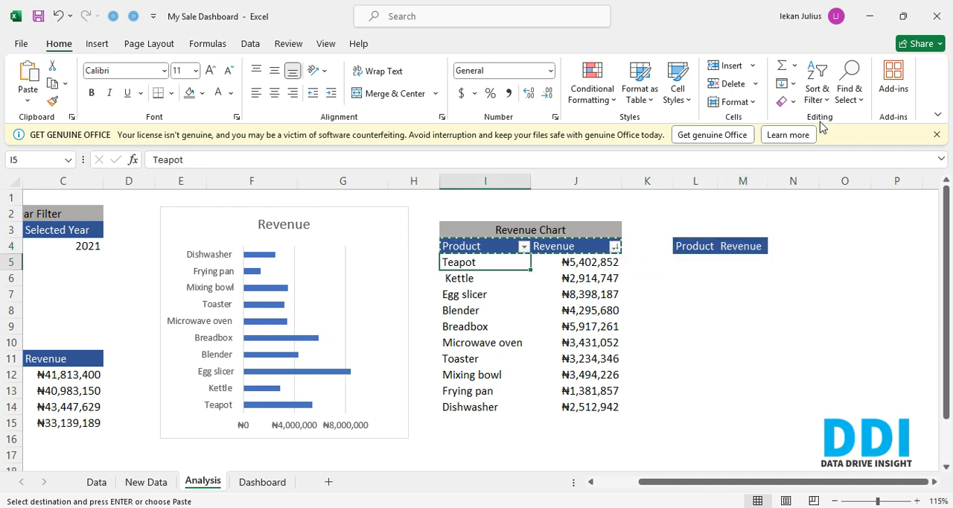
key("ctrl+shift+Down")
key("ctrl+q")
key("Right")
key("Right")
key("Right")
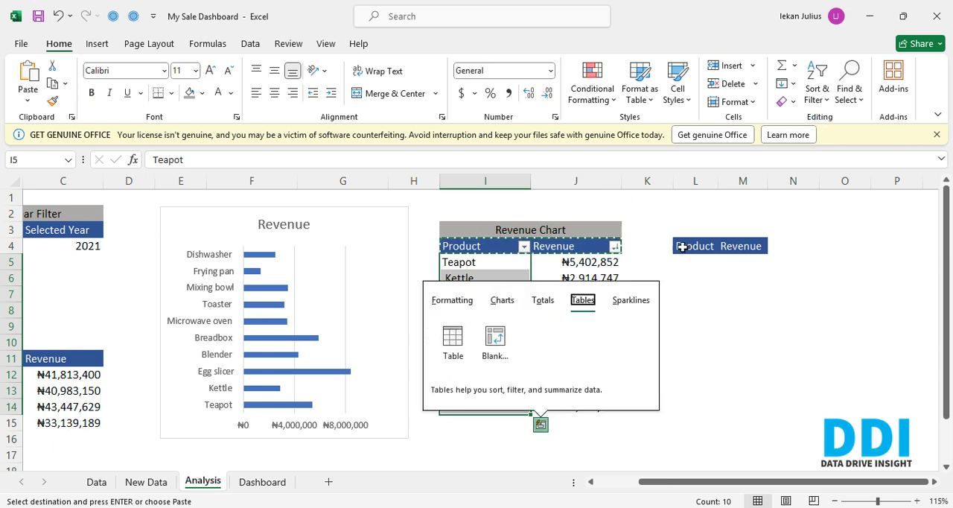
- Move the copied Product and Revenue headers one column over to M4:N4
left_click(705, 249)
key("ctrl+shift+Right")
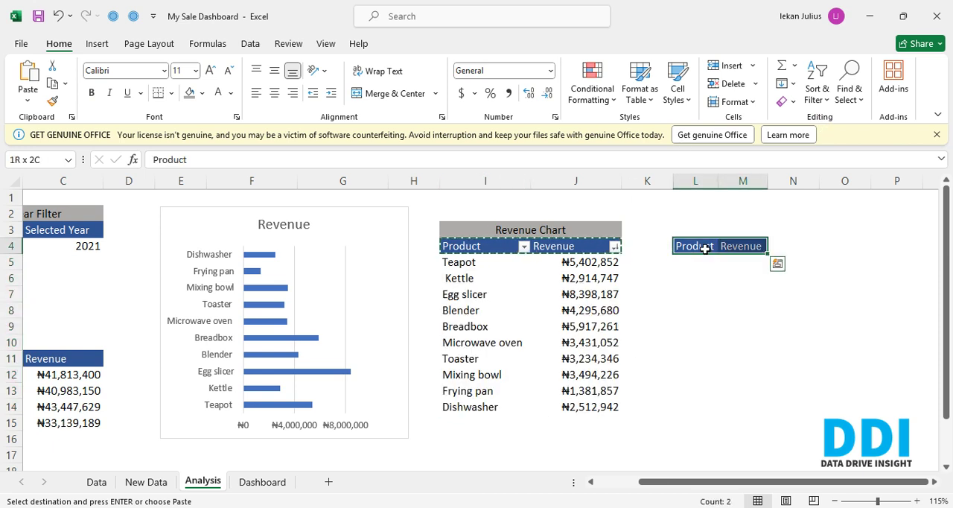
key("ctrl+x")
key("Right")
key("ctrl+v")
- Add an "S/N" header in L4 and enter the serial numbers 1 and 2 in L5 and L6
left_click(705, 249)
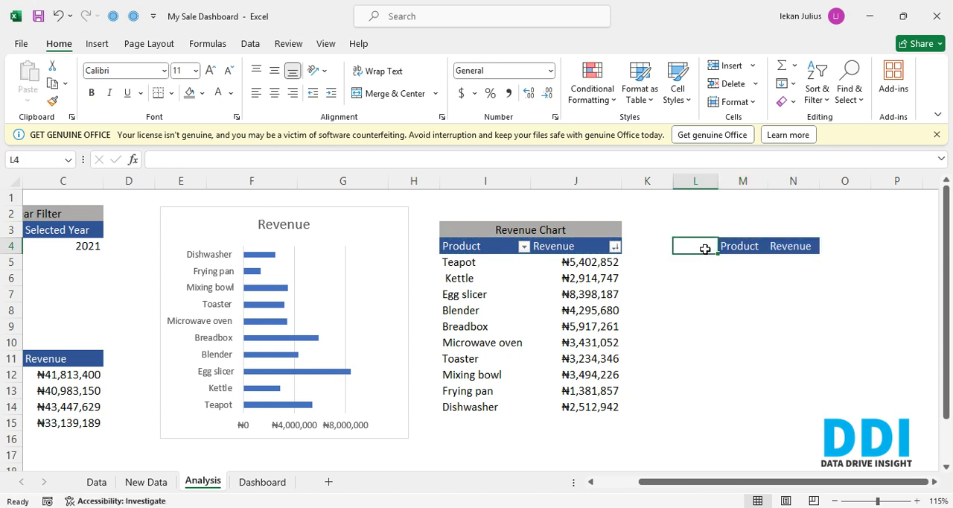
type("S")
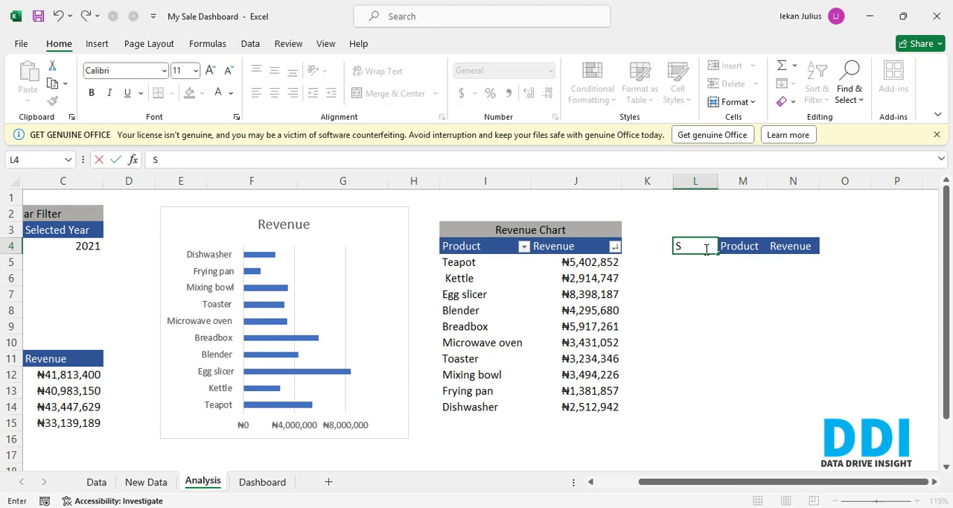
type("/N")
key("Return")
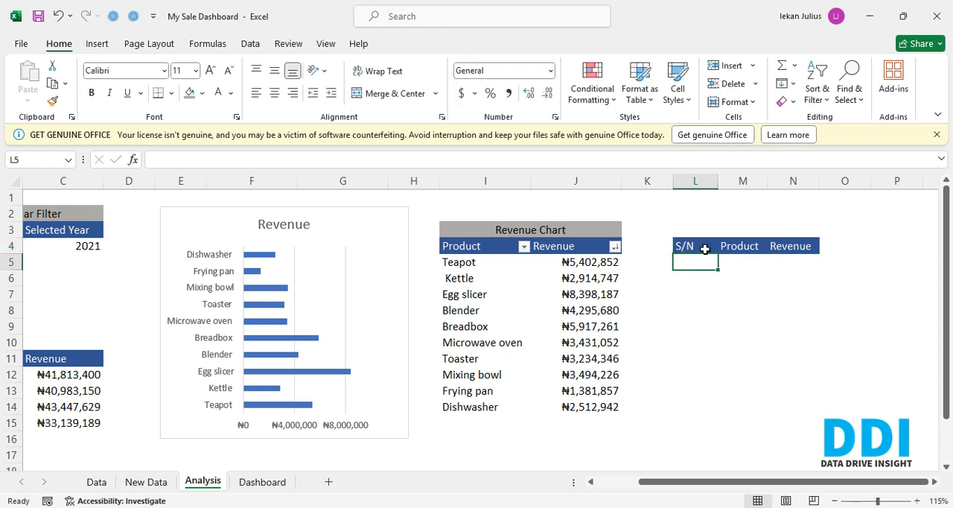
type("1")
key("Return")
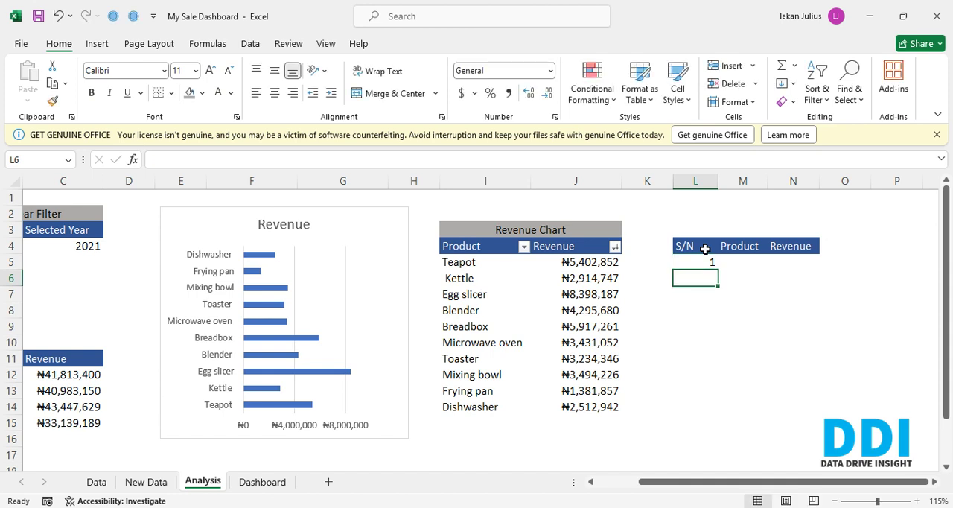
type("2")
key("Return")
- Check how many products the Revenue Chart table lists by selecting I5:I14
key("Up")
key("Up")
key("shift+Down")
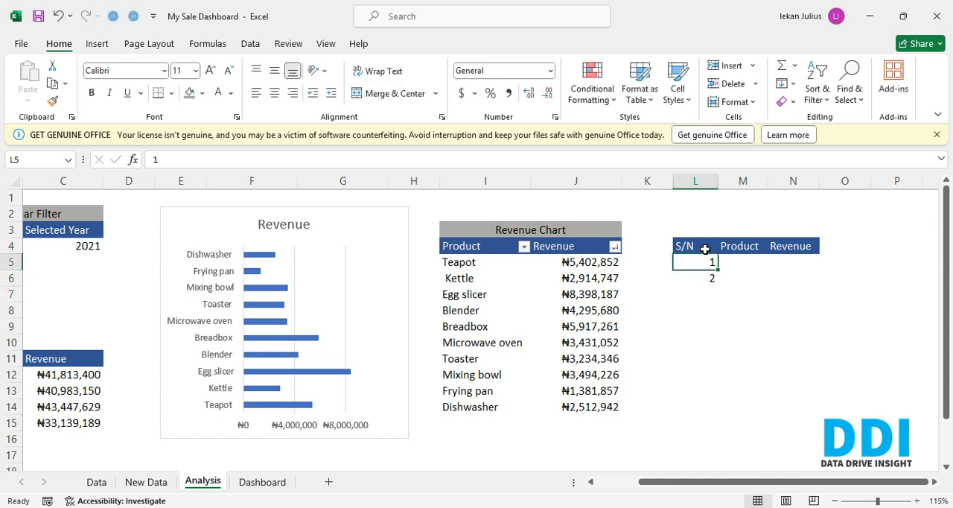
key("Left")
key("Left")
key("Left")
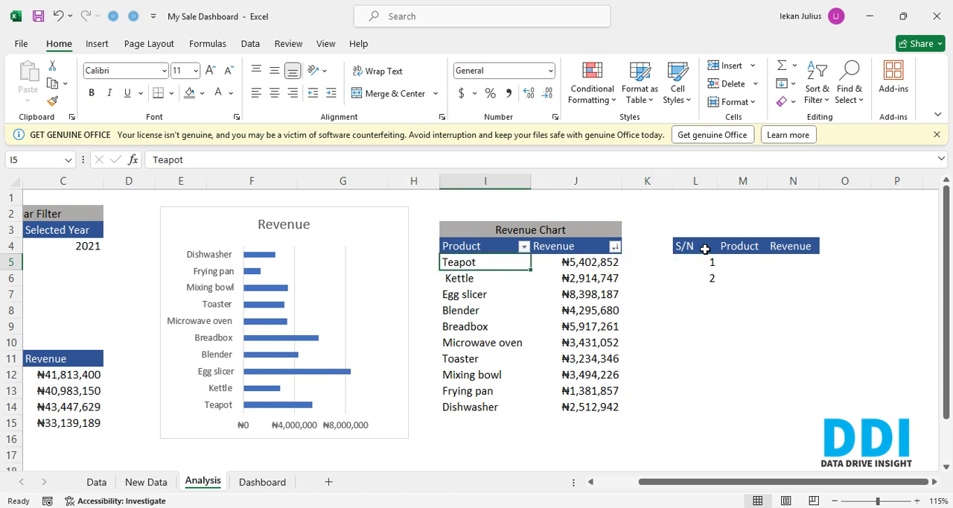
key("ctrl+shift+Down")
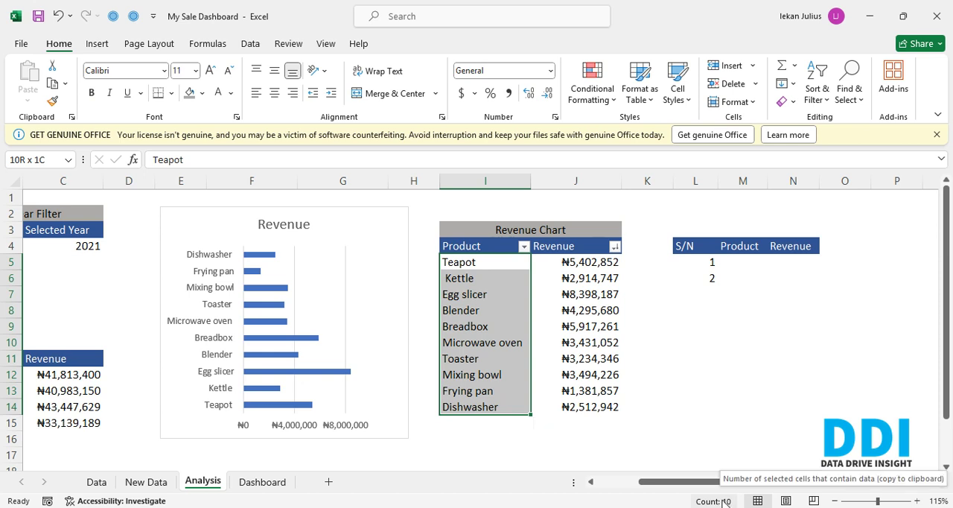
- Count the products in cell I17 with the formula =COUNTA(I5:I14)
left_click(499, 452)
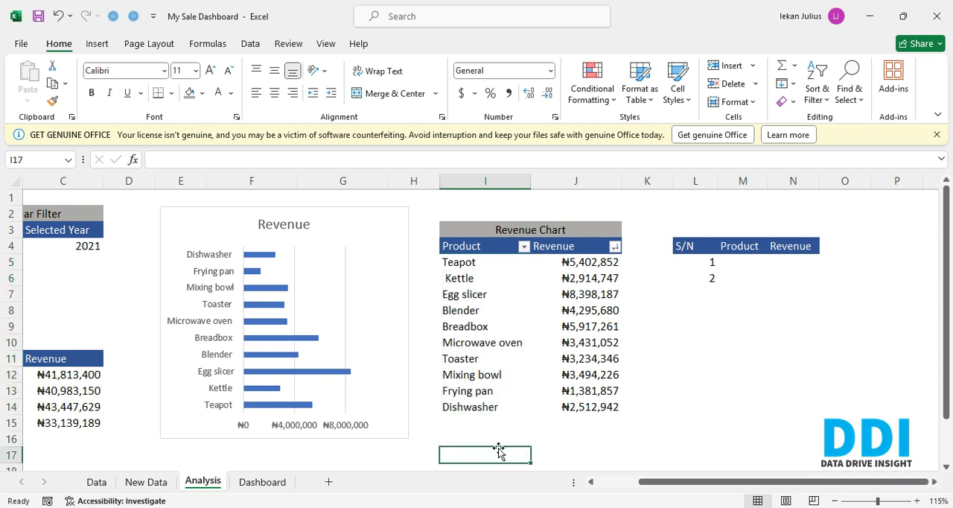
type("=")
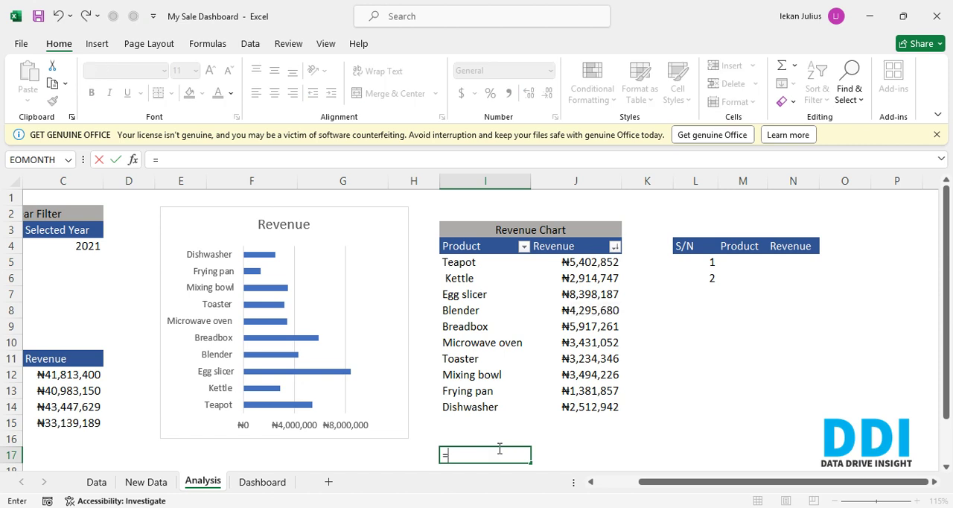
type("counta")
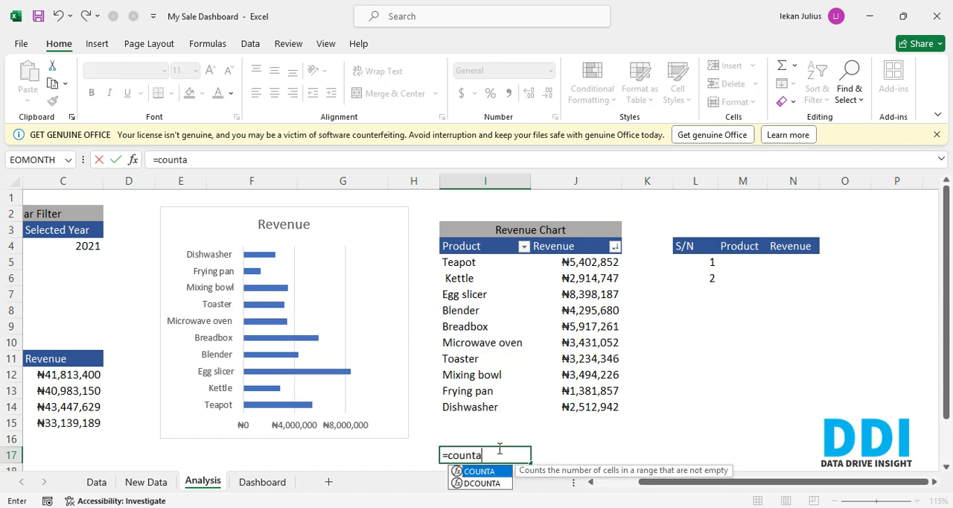
key("Tab")
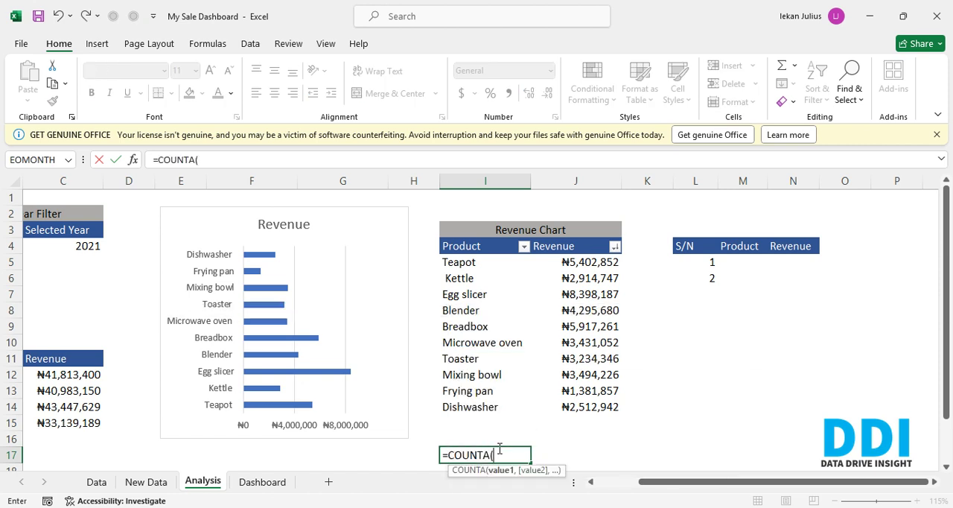
key("Up")
key("Up")
key("Up")
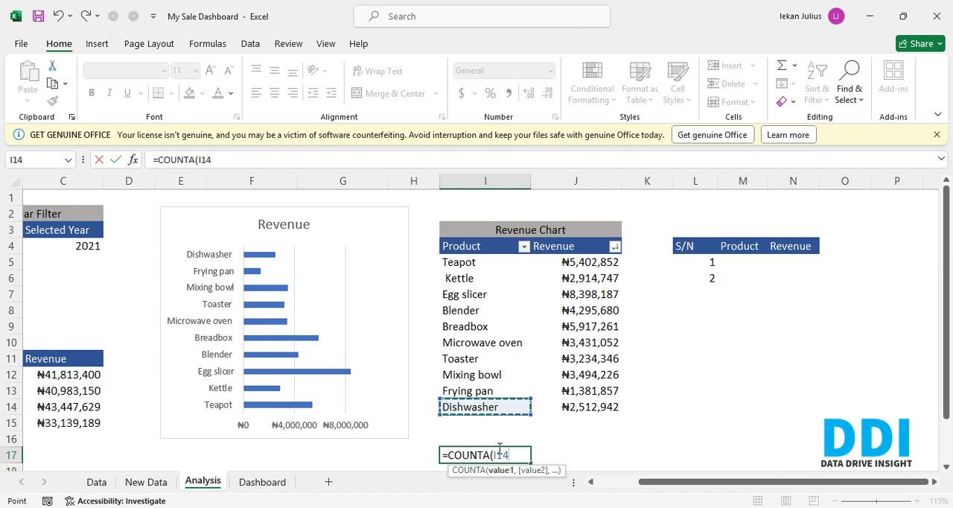
key("shift+Up")
key("shift+Up")
key("shift+Up")
key("shift+Up")
key("shift+Up")
key("shift+Up")
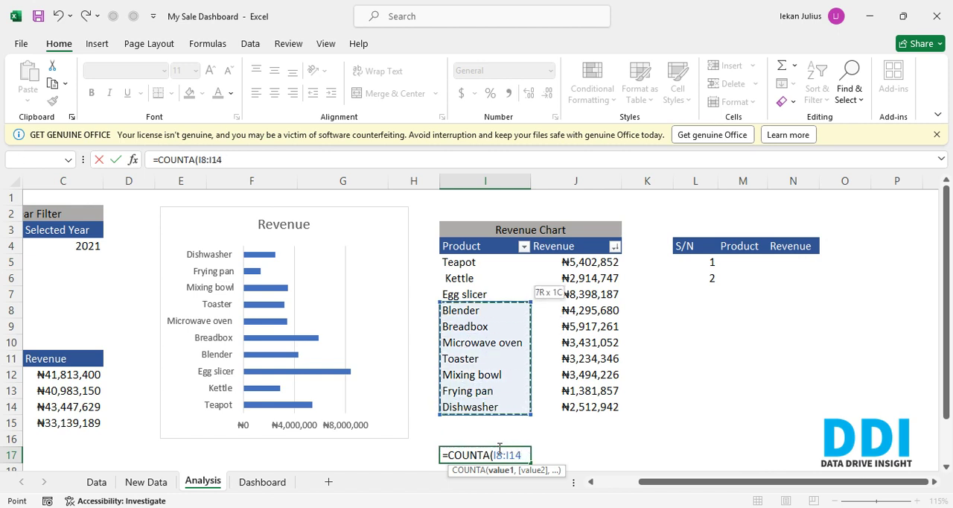
key("shift+Up")
key("shift+Up")
key("shift+Up")
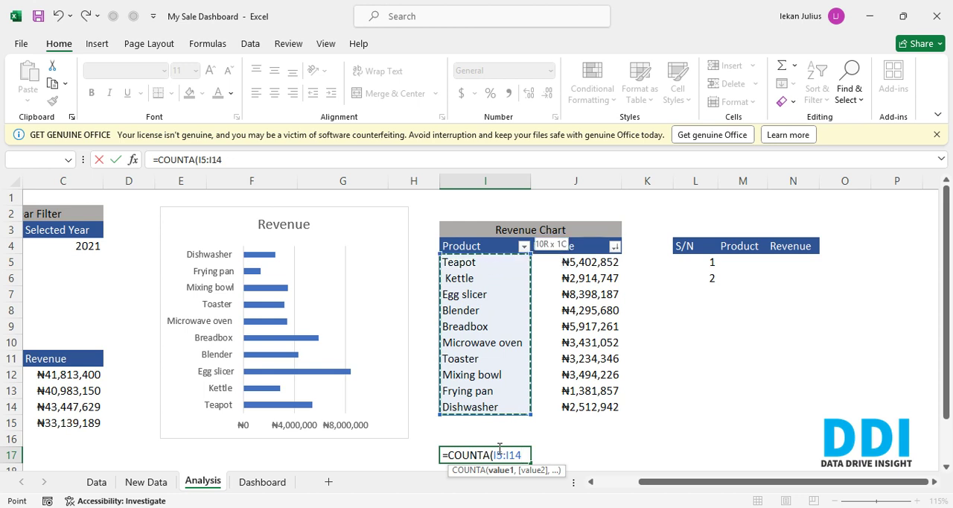
type(")")
key("Return")
key("Up")
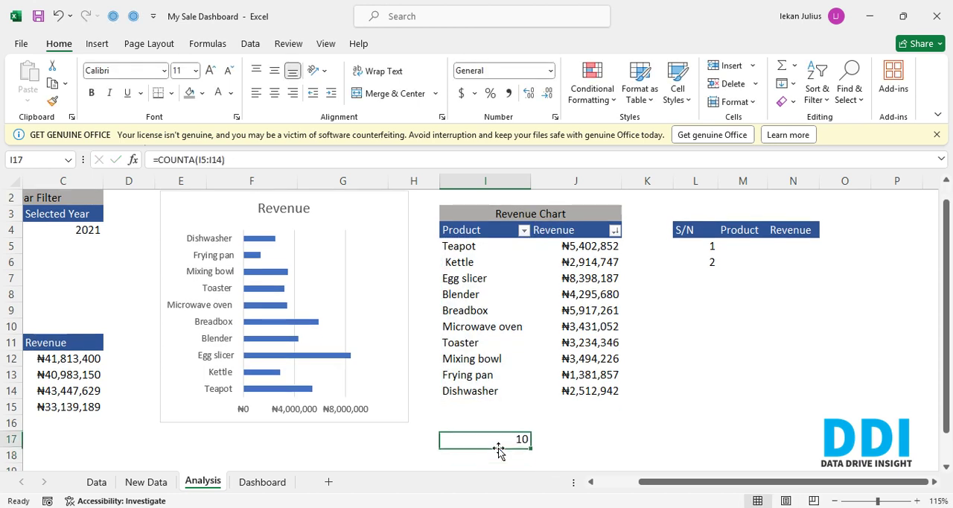
- Extend the serial numbers in L5:L6 as a series down to L14, ending at 10
key("Right")
key("Right")
key("Right")
key("Right")
key("Up")
key("Up")
key("Up")
key("Up")
key("Up")
key("Up")
key("Up")
key("Up")
key("Up")
key("Up")
key("Up")
key("Up")
key("Up")
key("Up")
key("Up")
key("Up")
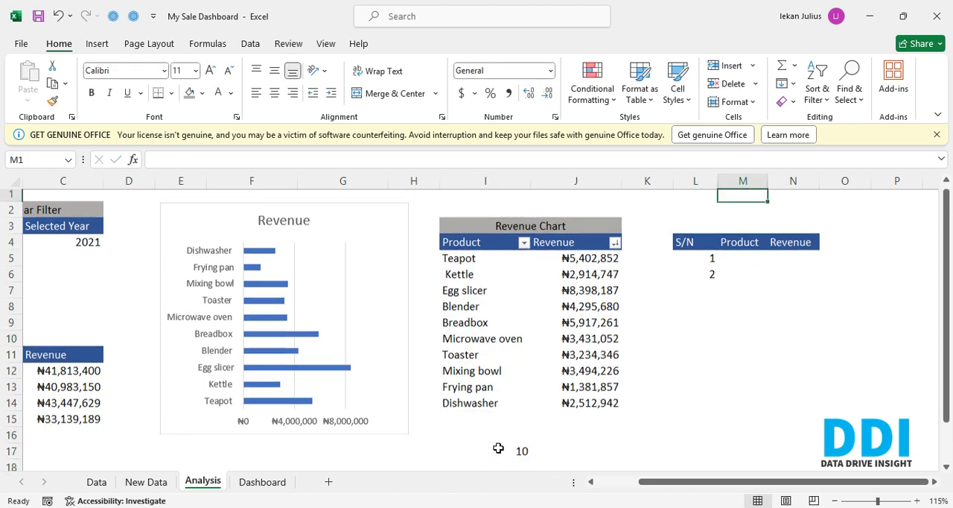
key("Left")
key("Down")
key("Down")
key("Down")
key("Down")
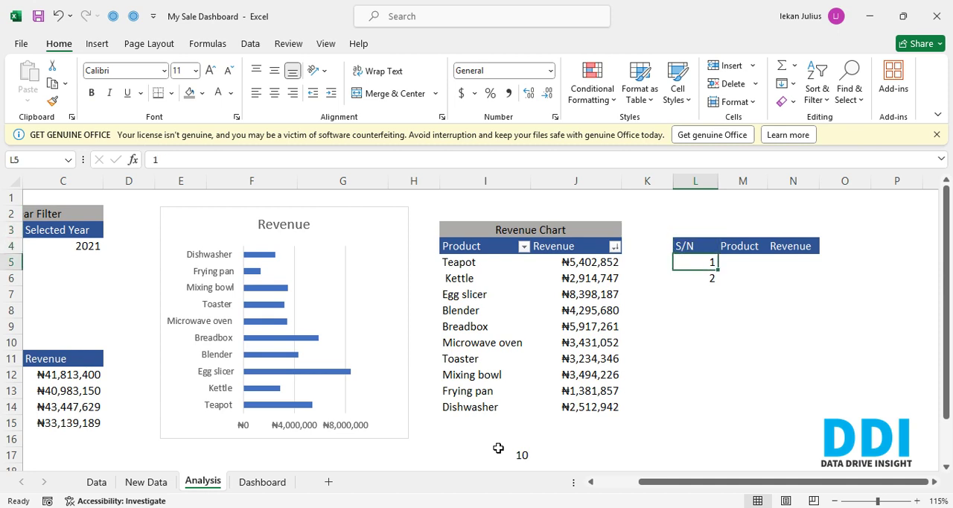
key("shift+Down")
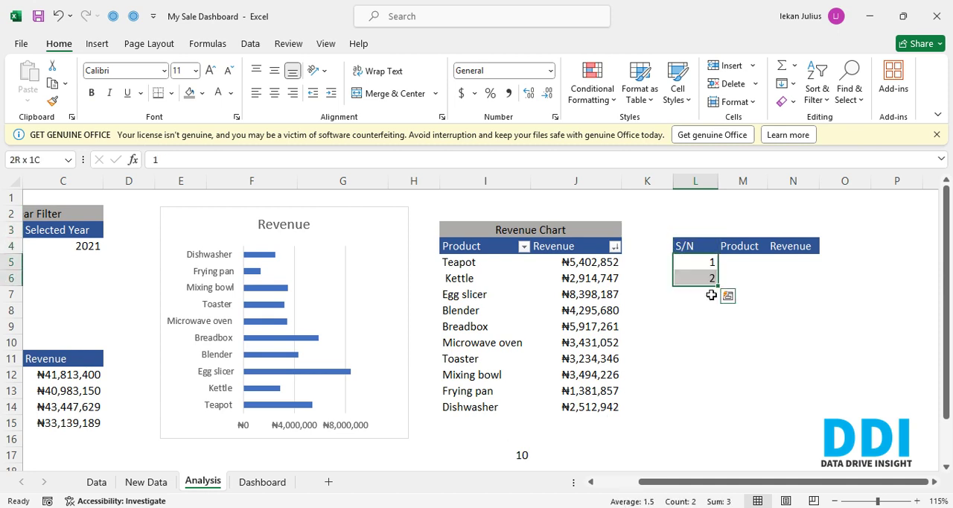
left_click_drag(718, 286, 713, 413)
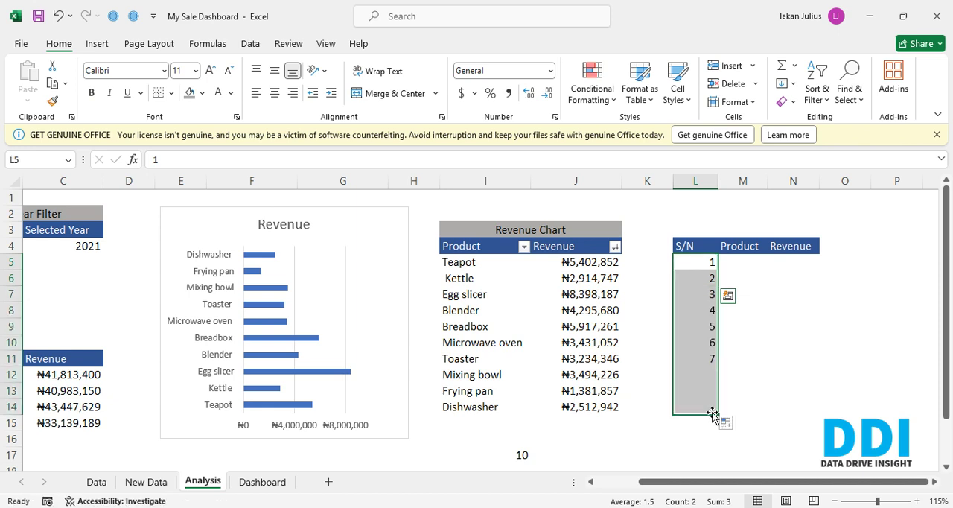
key("Right")
key("Up")
key("Left")
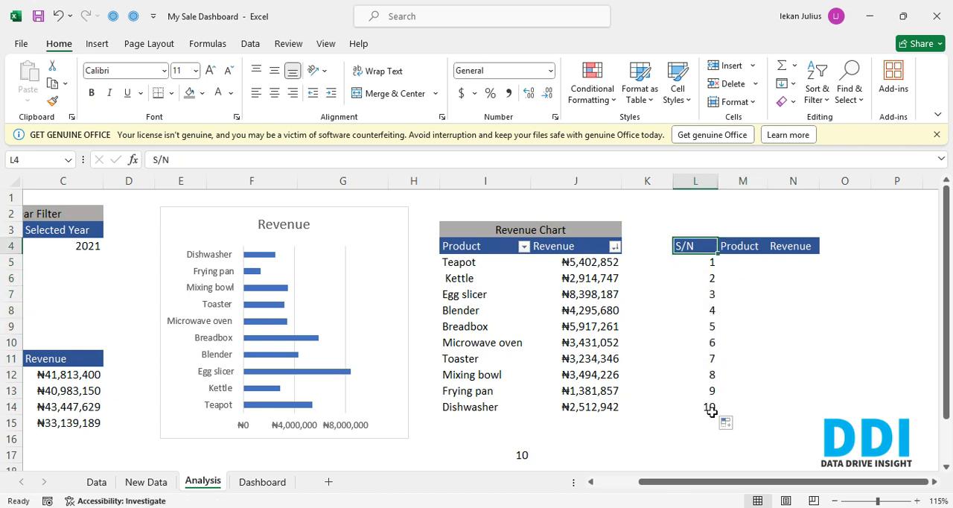
- Replace the serial number in L6 with 4
key("Down")
key("Down")
key("Down")
key("Down")
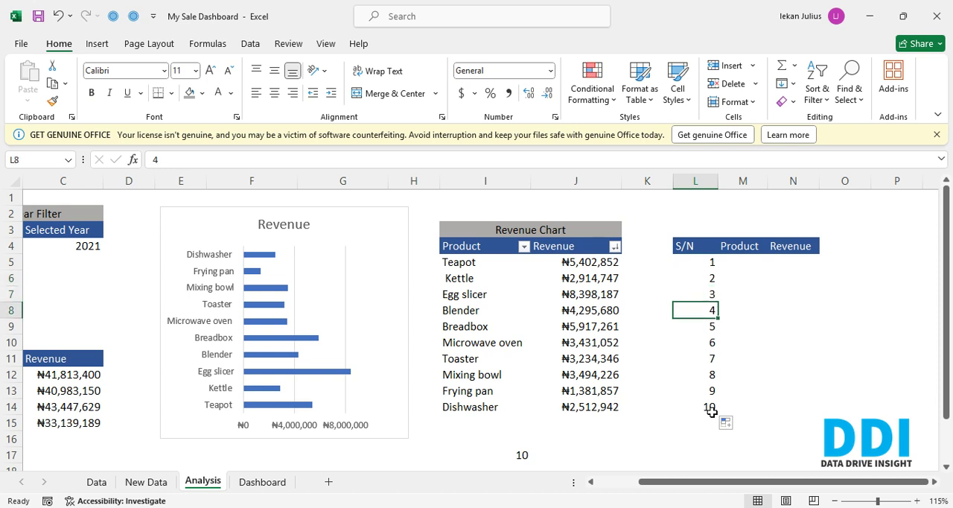
key("Right")
key("Up")
key("Up")
key("Left")
key("Right")
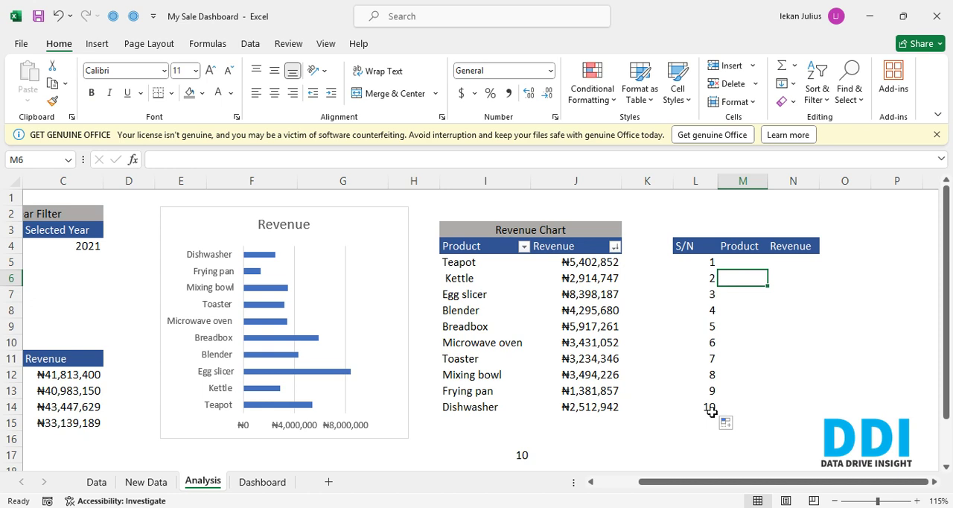
key("Left")
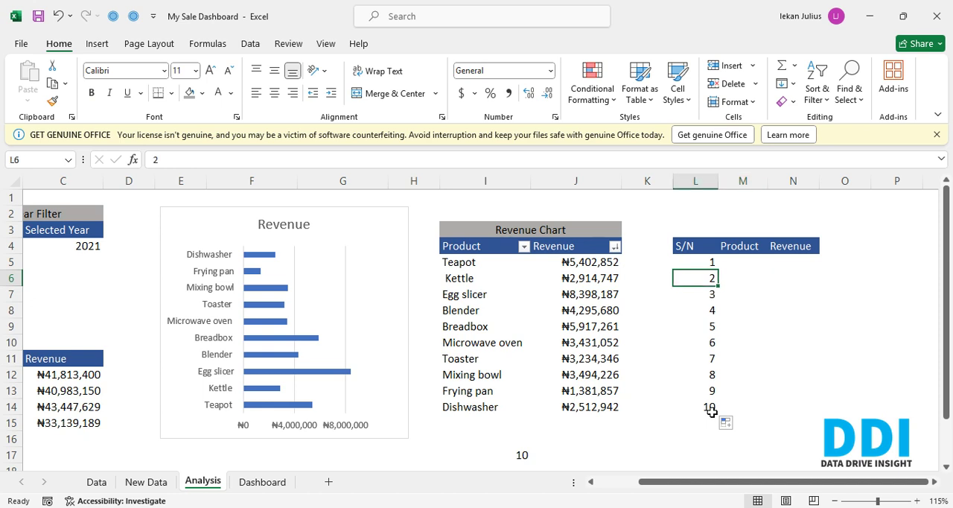
type("4")
key("Return")
key("Up")
key("Up")
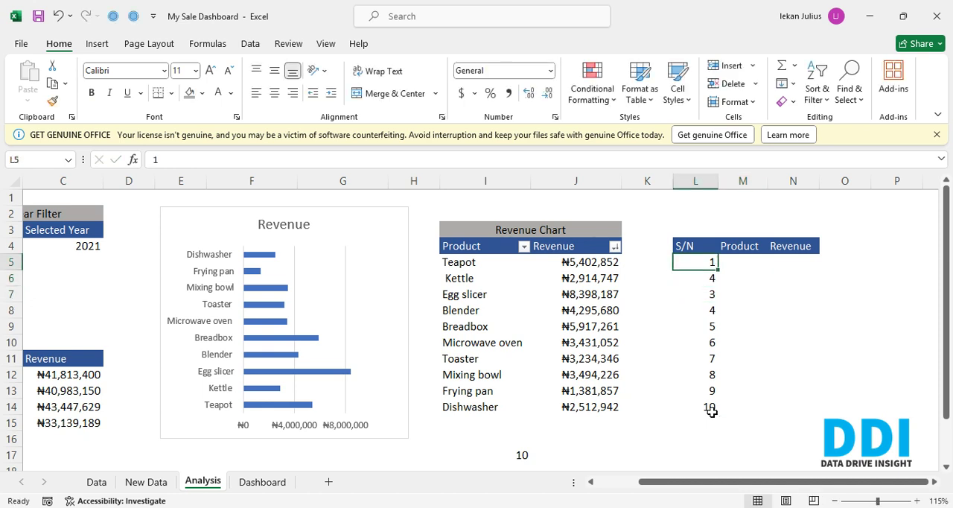
- Fill the number pattern of L5:L6 down the S/N column to L16
key("shift+Down")
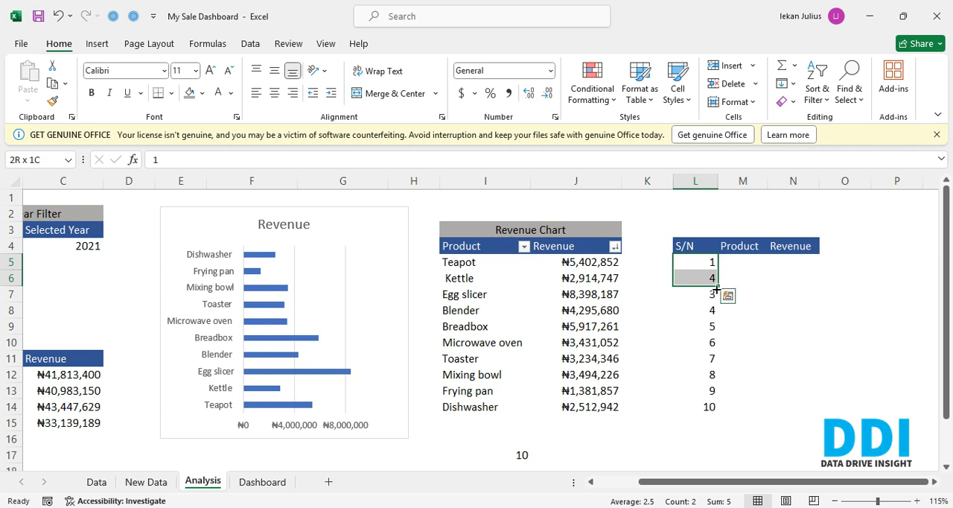
left_click_drag(716, 286, 715, 441)
key("Up")
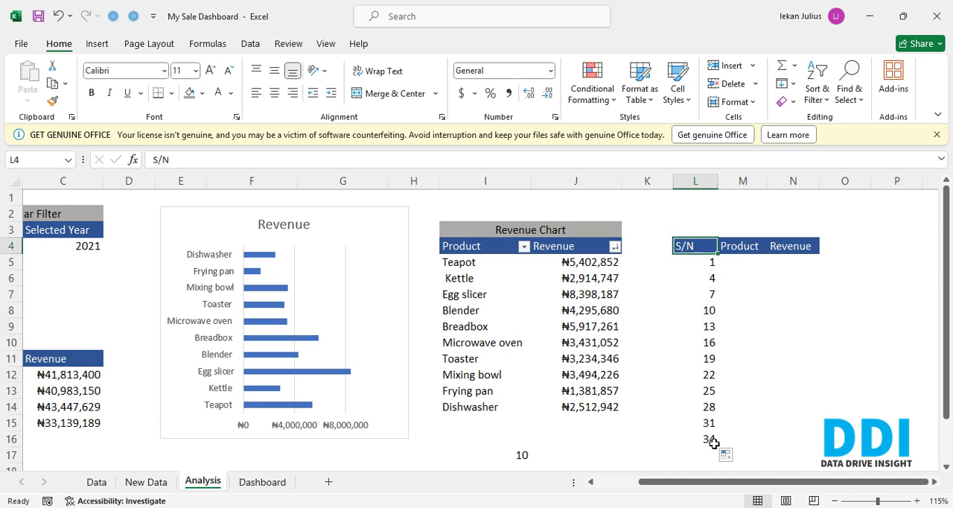
- Undo the last series fill and the changed serial number in L6
key("Up")
key("Up")
key("ctrl+z")
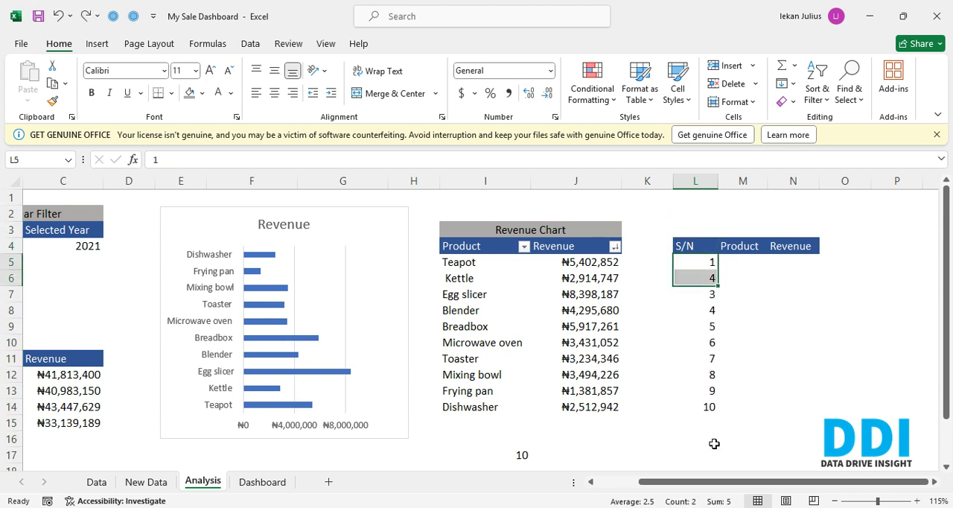
key("ctrl+z")
- Return the largest revenue of the Revenue Chart table in N5 with the formula =LARGE(J5:J14,1)
key("Right")
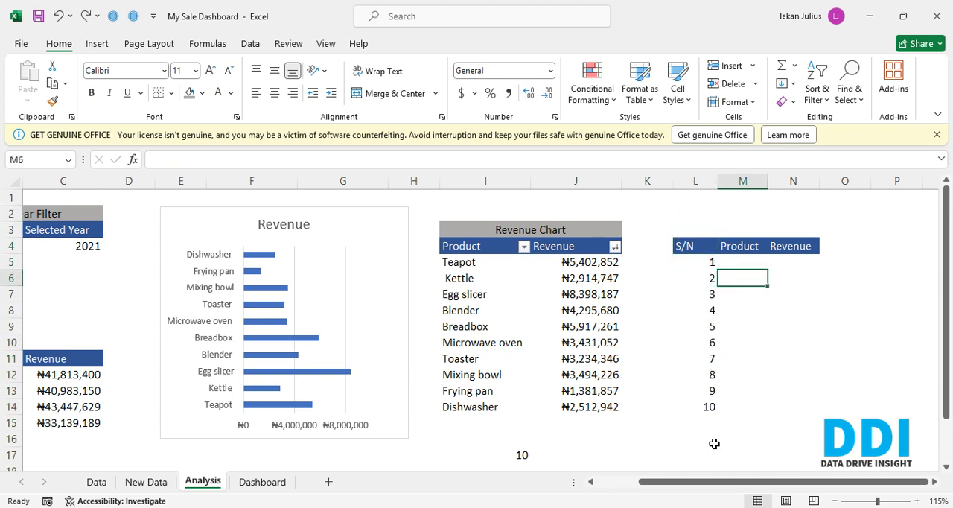
key("Up")
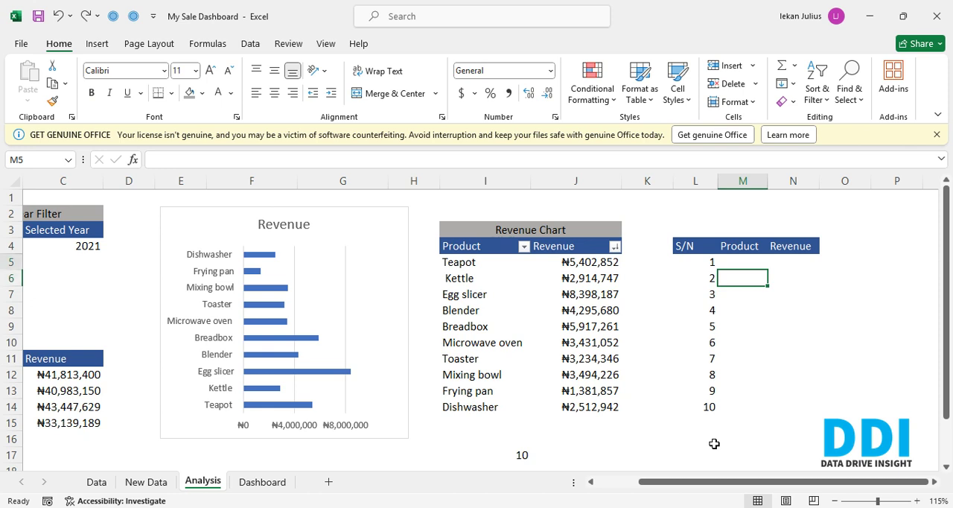
key("Right")
key("Left")
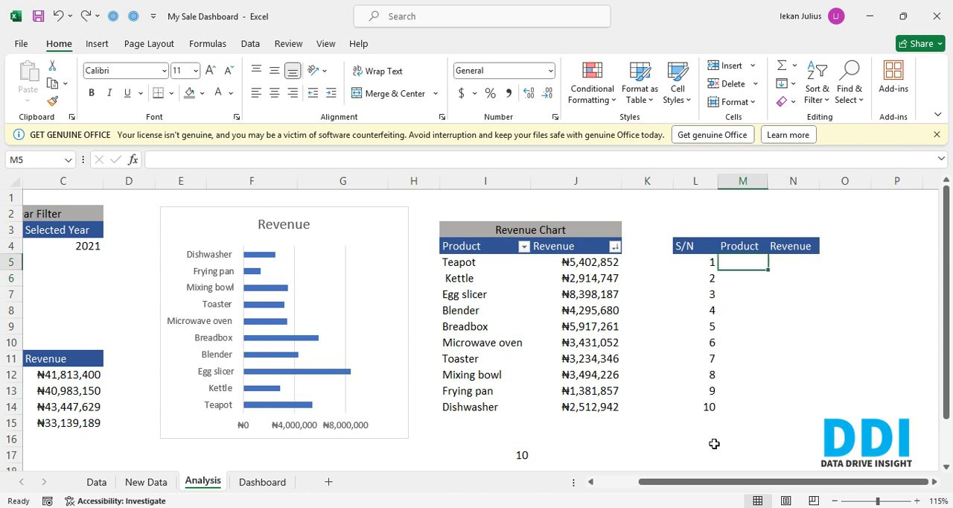
key("Right")
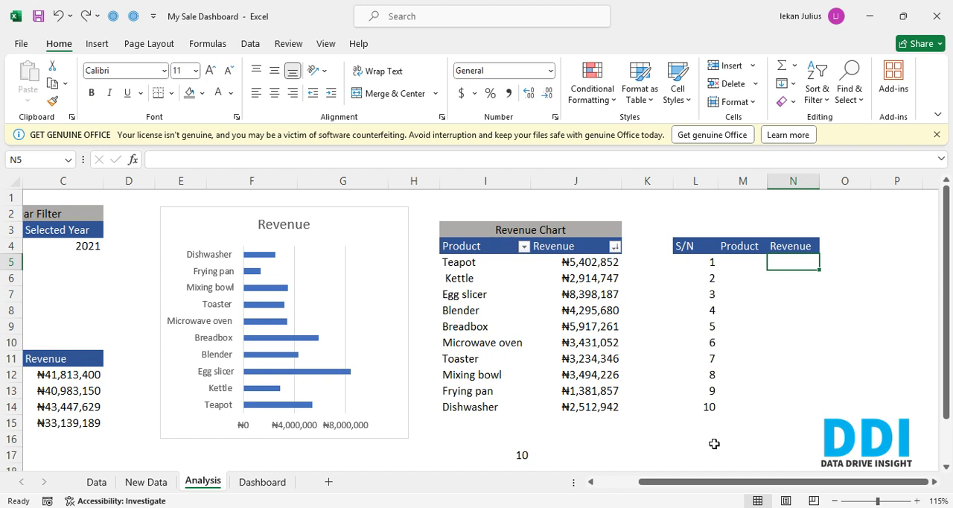
type("=l")
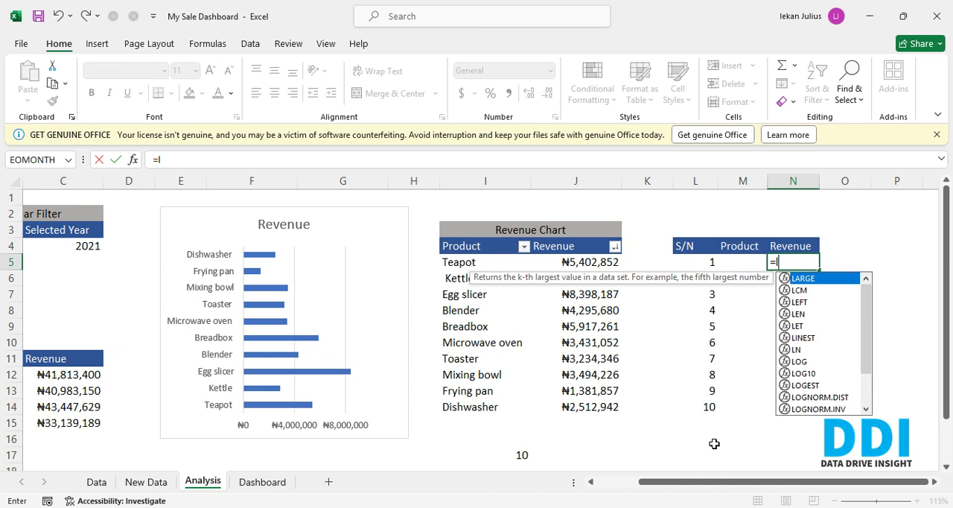
key("Tab")
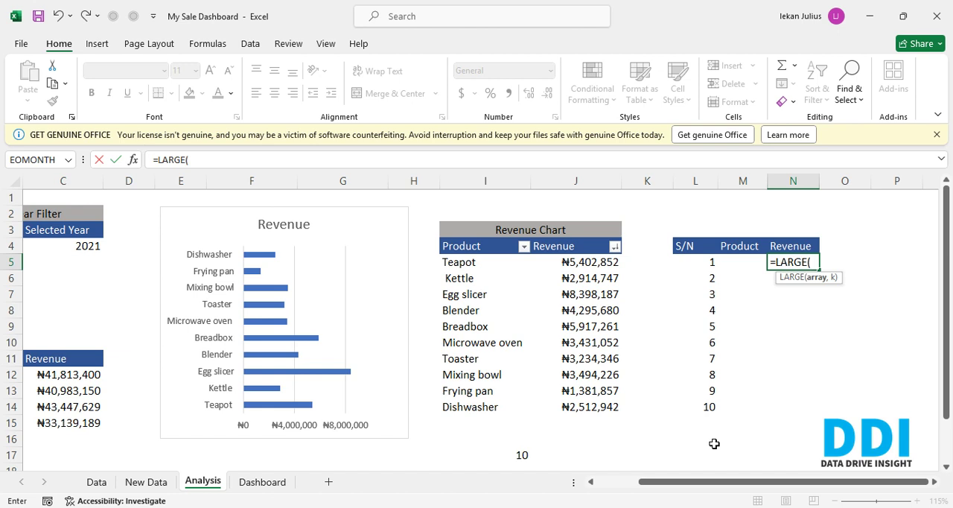
key("Left")
key("Left")
key("Left")
key("Left")
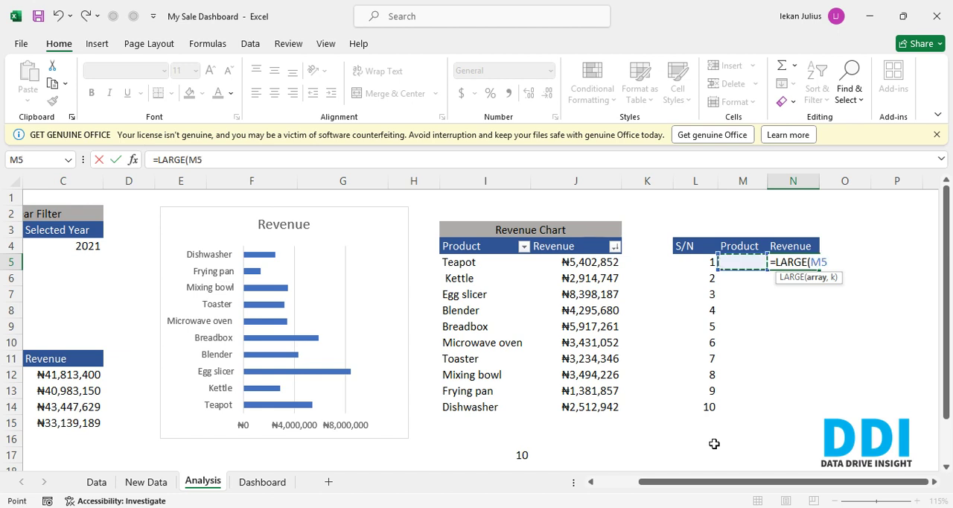
key("ctrl+shift+Down")
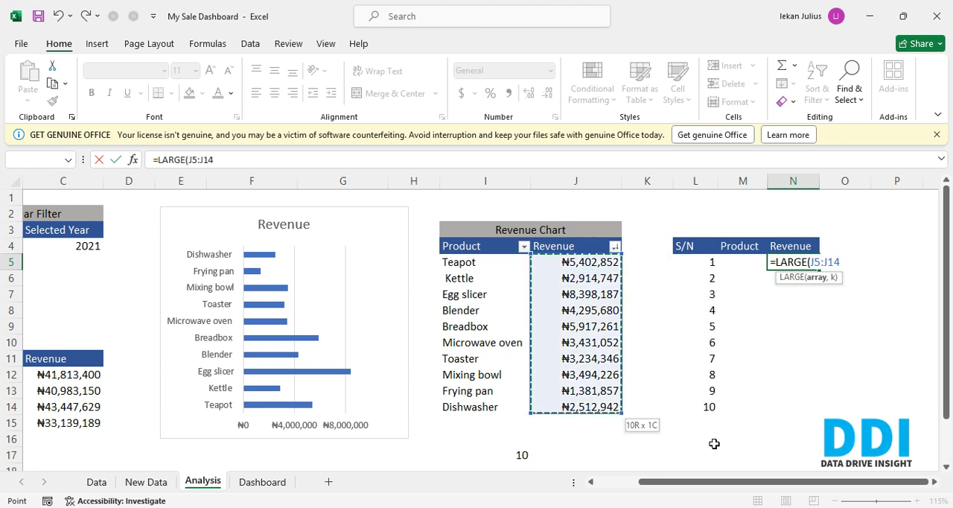
type(",")
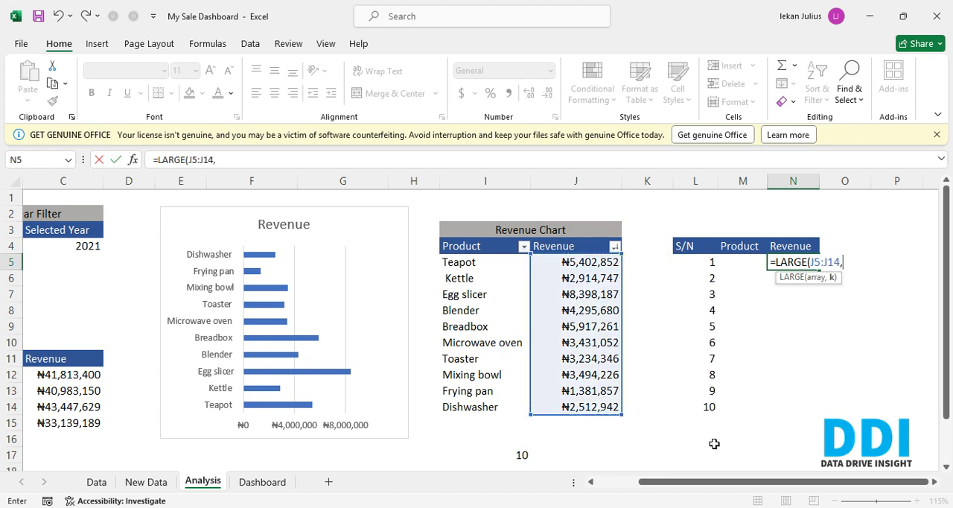
type("1)")
key("Return")
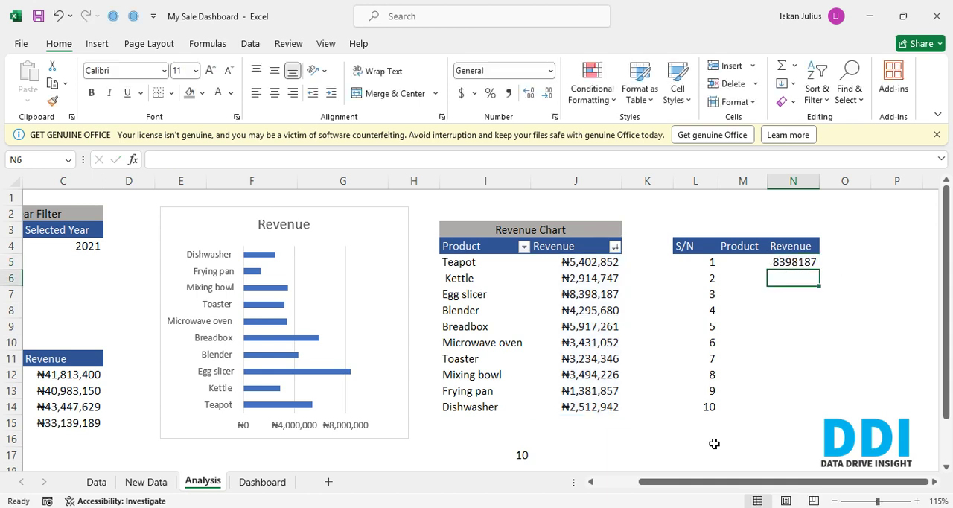
- Replace the fixed rank in N5 with the serial number reference, making the formula =LARGE(J5:J14,L5)
key("Up")
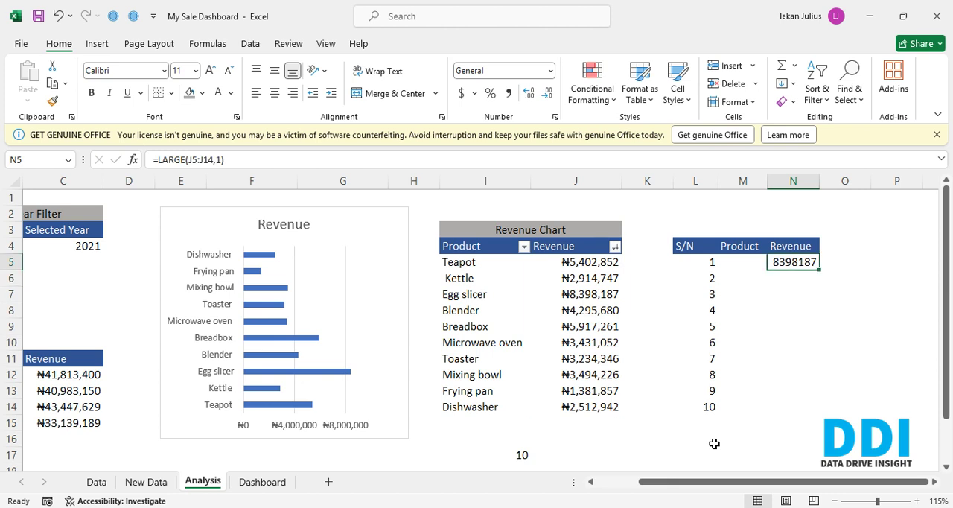
key("F2")
key("Left")
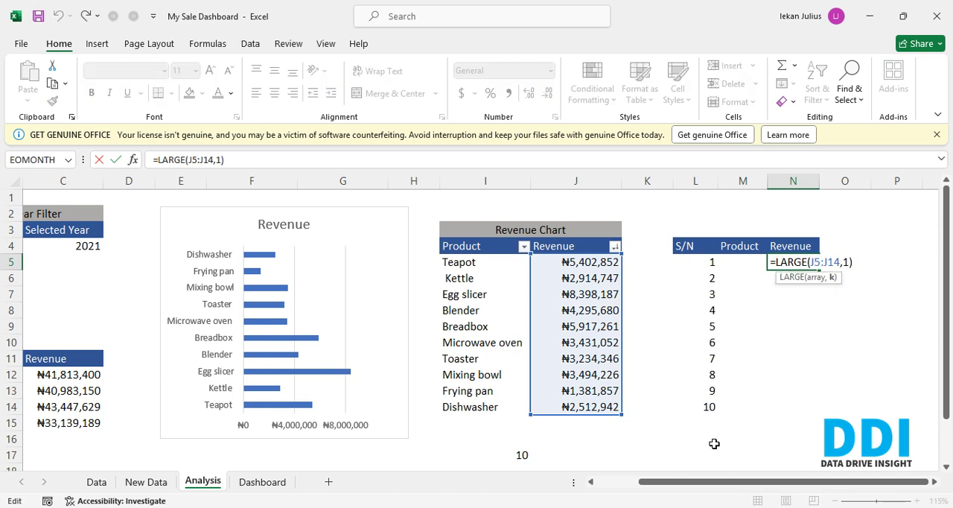
key("BackSpace")
key("F2")
key("Left")
key("Left")
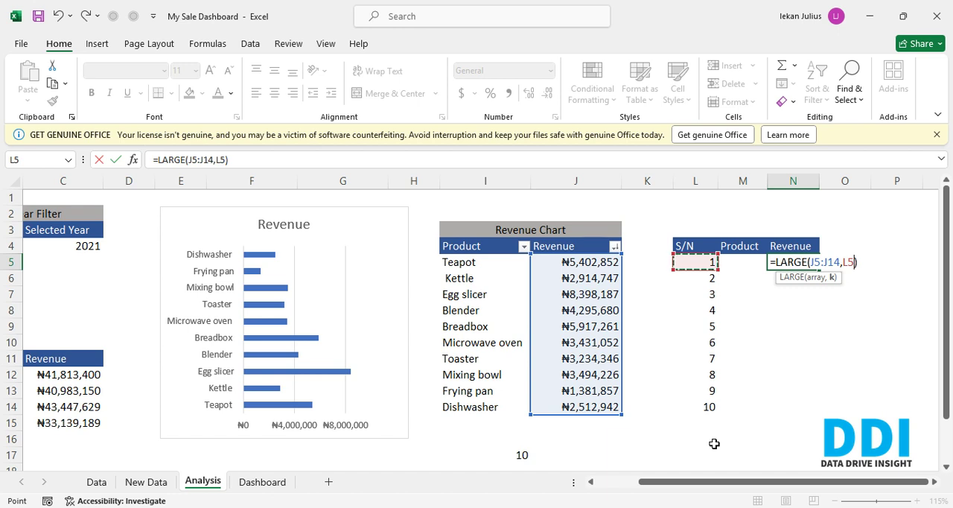
key("Return")
key("Up")
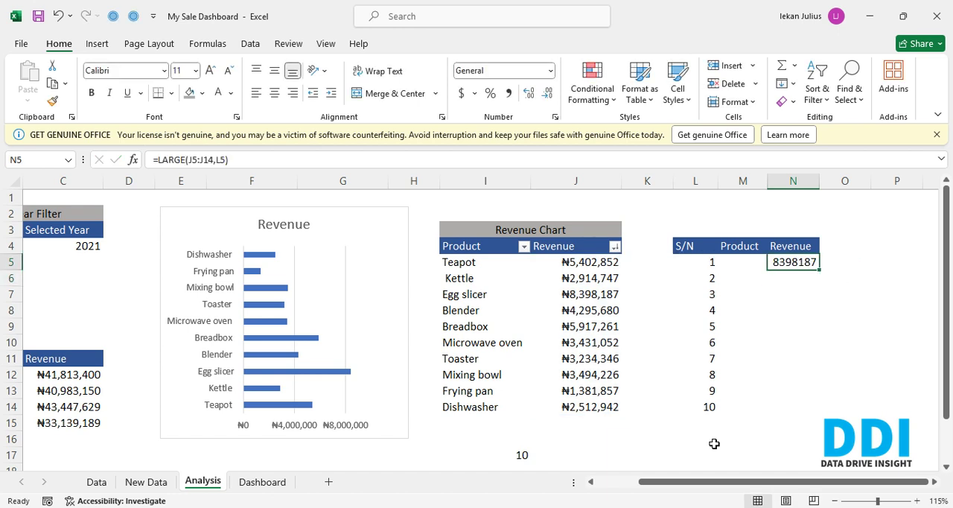
key("shift+Down")
key("shift+Down")
key("shift+Down")
key("shift+Down")
key("shift+Down")
key("shift+Down")
key("shift+Down")
key("shift+Down")
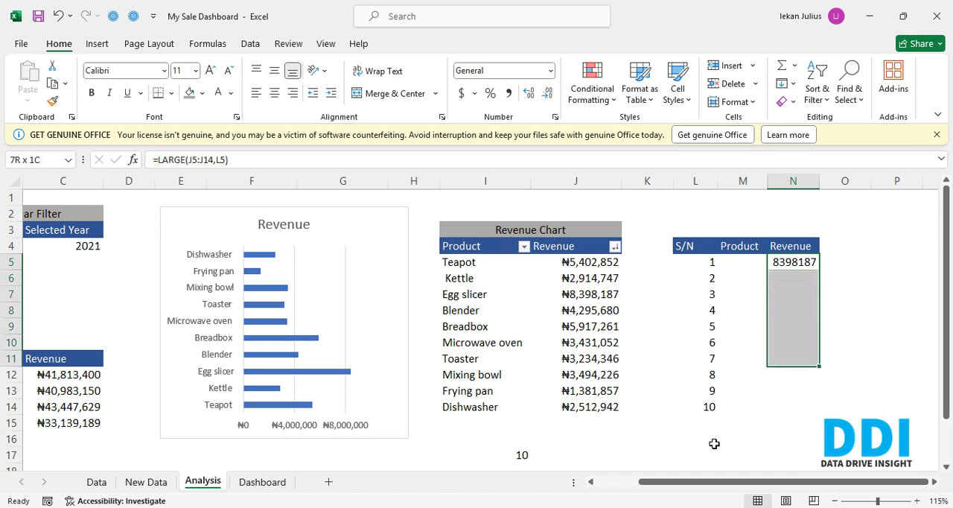
key("Up")
key("Up")
key("Down")
key("Down")
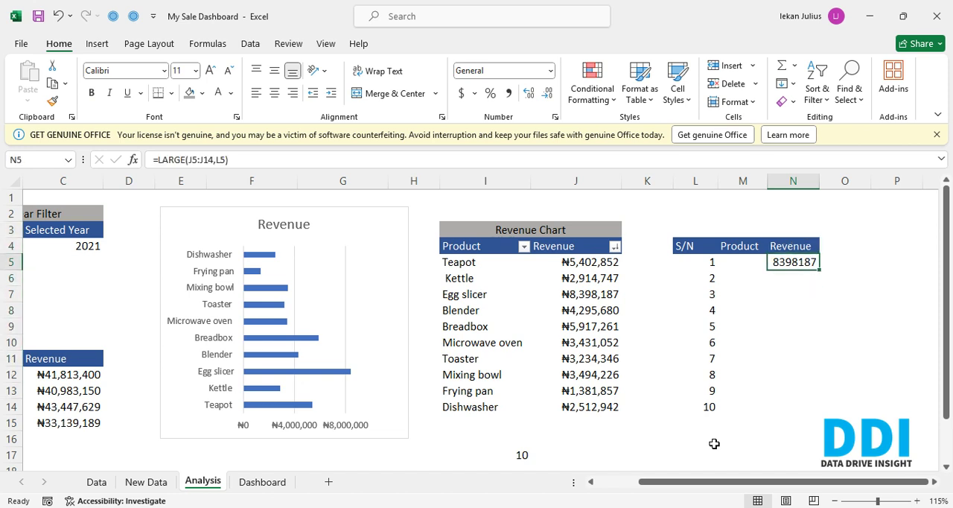
- Make the array range in the N5 formula absolute, giving =LARGE($J$5:$J$14,L5)
key("F2")
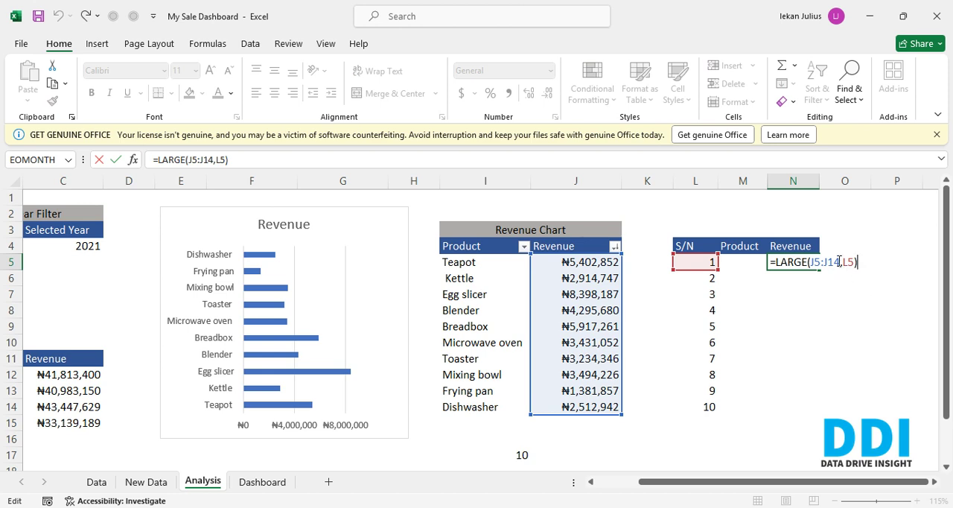
left_click_drag(841, 262, 811, 262)
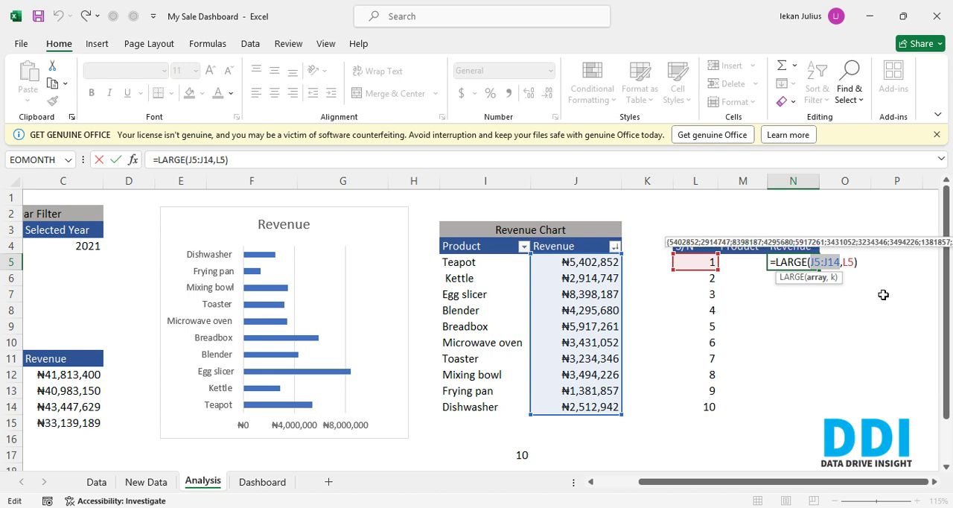
key("F4")
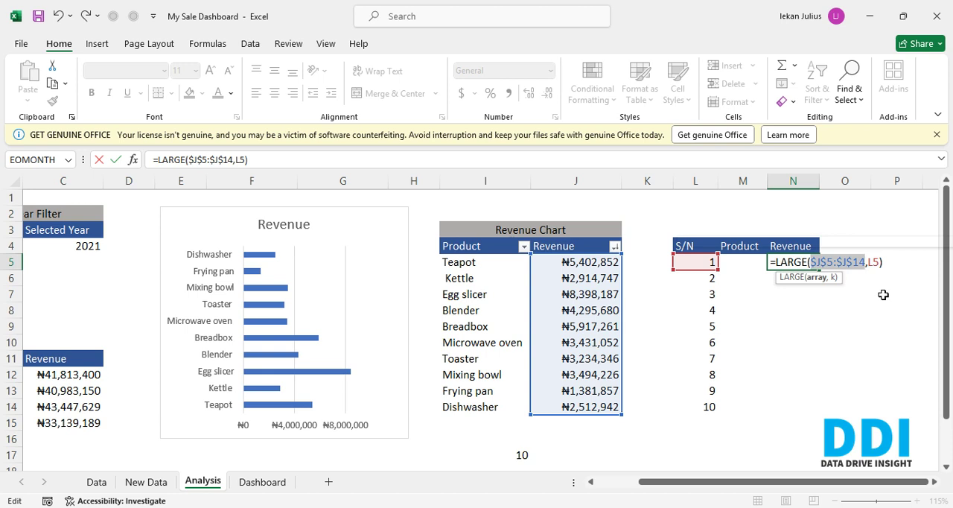
key("Return")
key("Up")
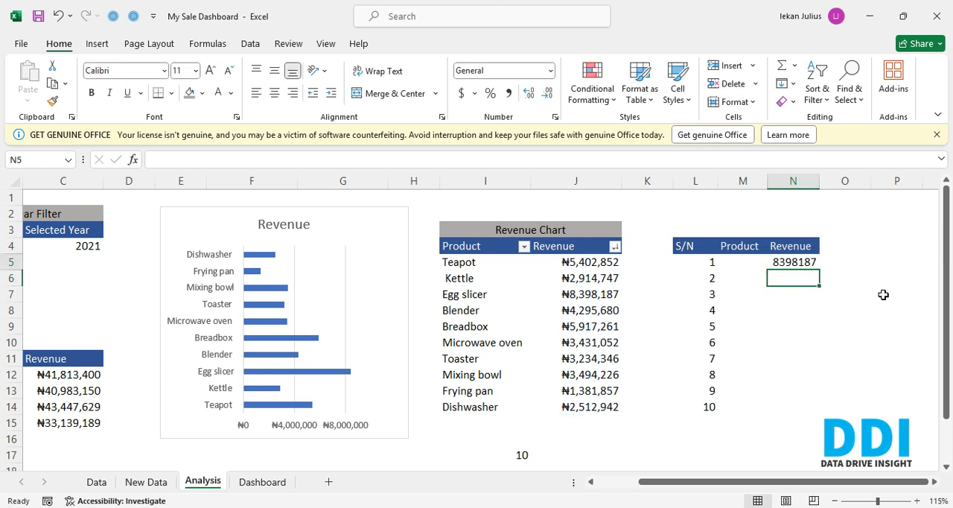
- Copy only the currency formatting of J5 onto N5, and fit column N's width to its contents
key("Left")
key("Left")
key("Left")
key("Left")
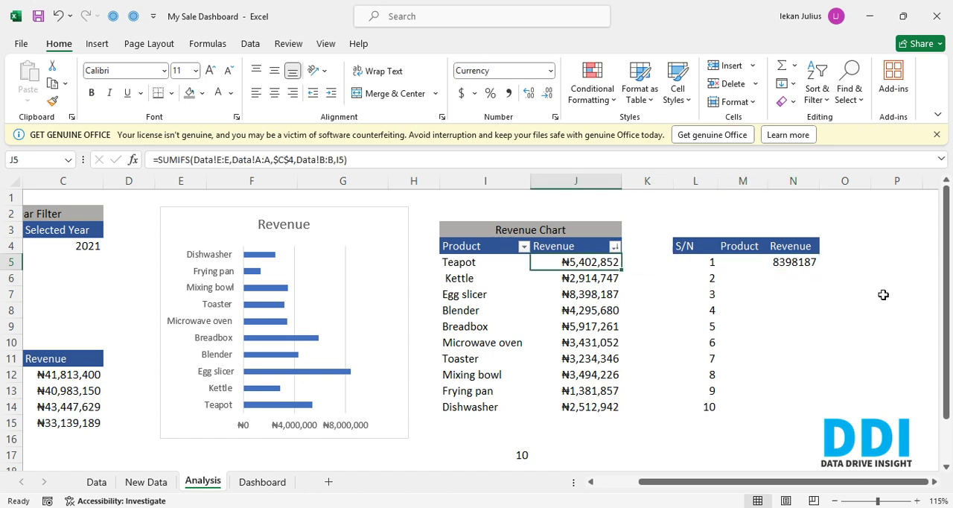
key("ctrl+c")
key("Right")
key("Right")
key("Right")
key("Right")
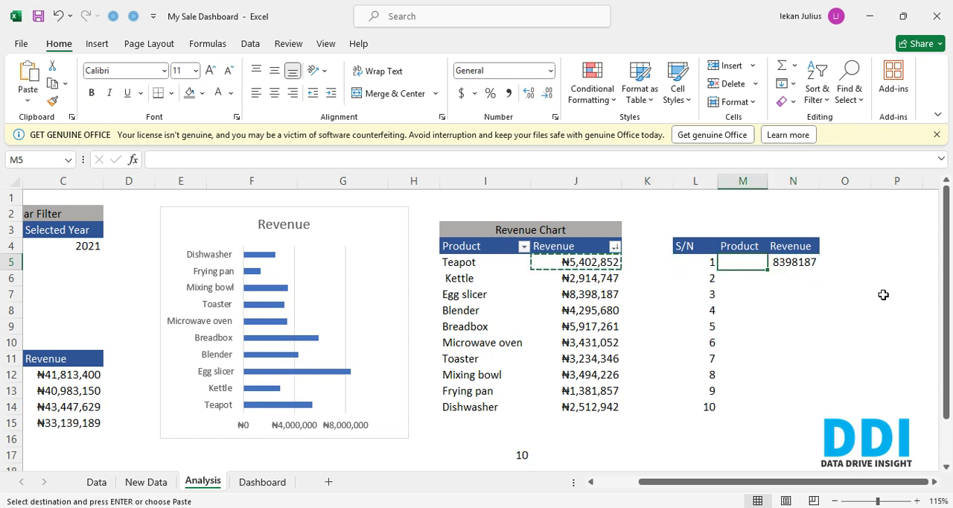
key("alt")
key("e")
key("s")
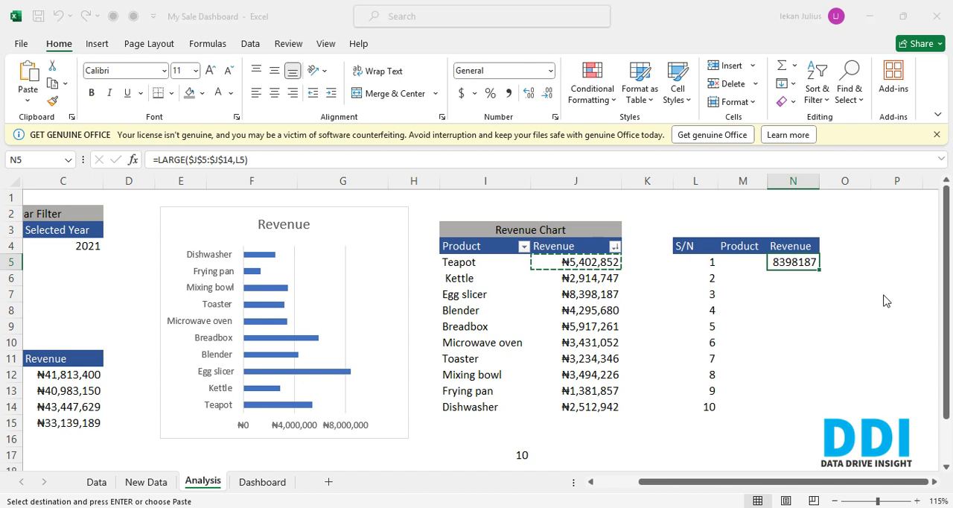
key("Down")
key("Down")
key("Down")
key("Down")
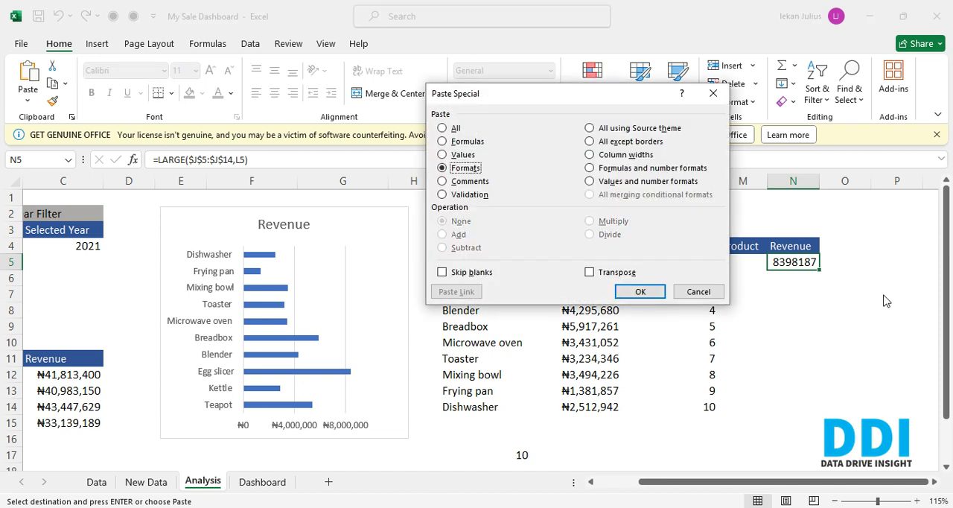
key("Up")
key("Up")
key("Up")
key("Down")
key("Down")
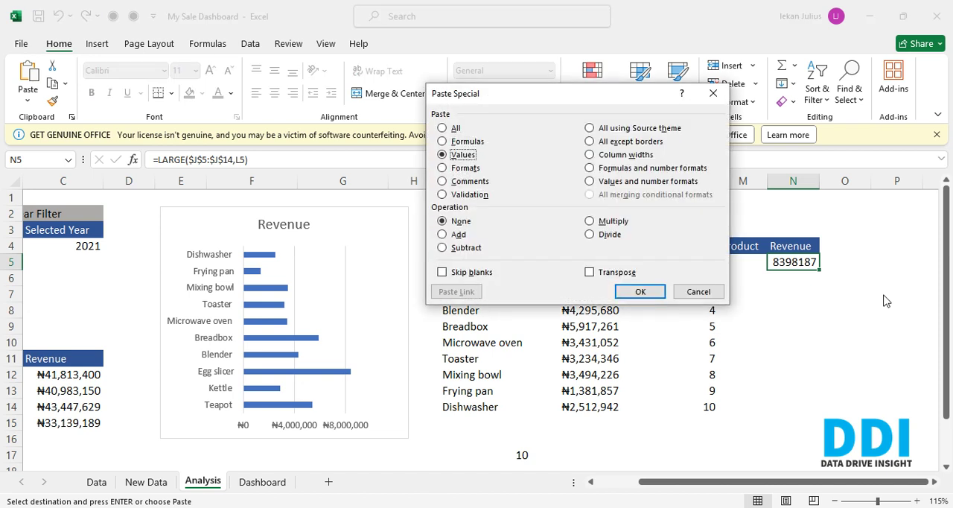
key("Return")
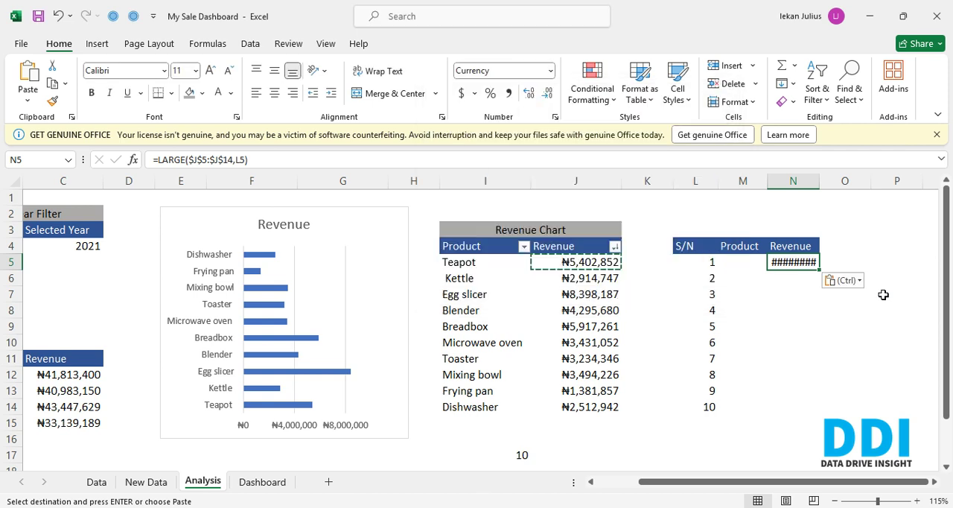
double_click(819, 181)
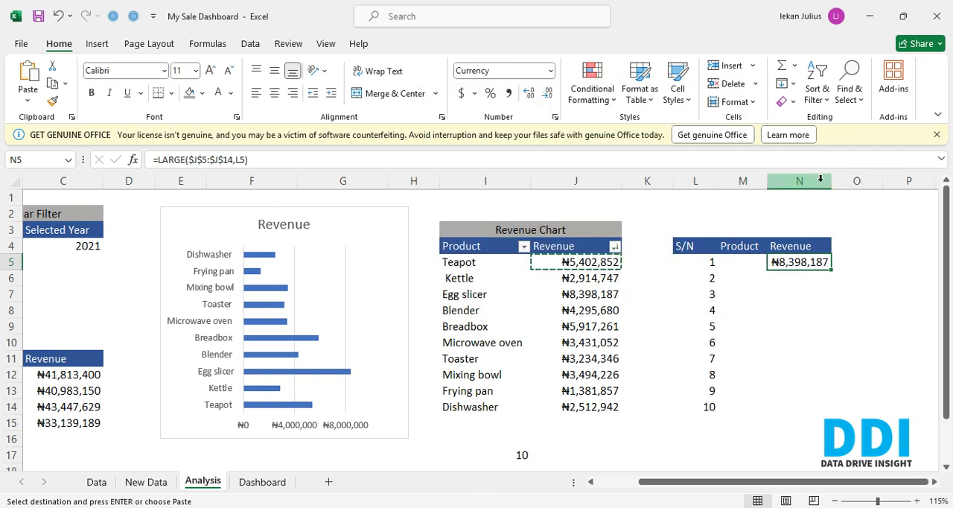
- Fill the LARGE formula from N5 down to N14
key("shift+Down")
key("shift+Down")
key("shift+Down")
key("shift+Down")
key("shift+Down")
key("shift+Down")
key("shift+Down")
key("shift+Down")
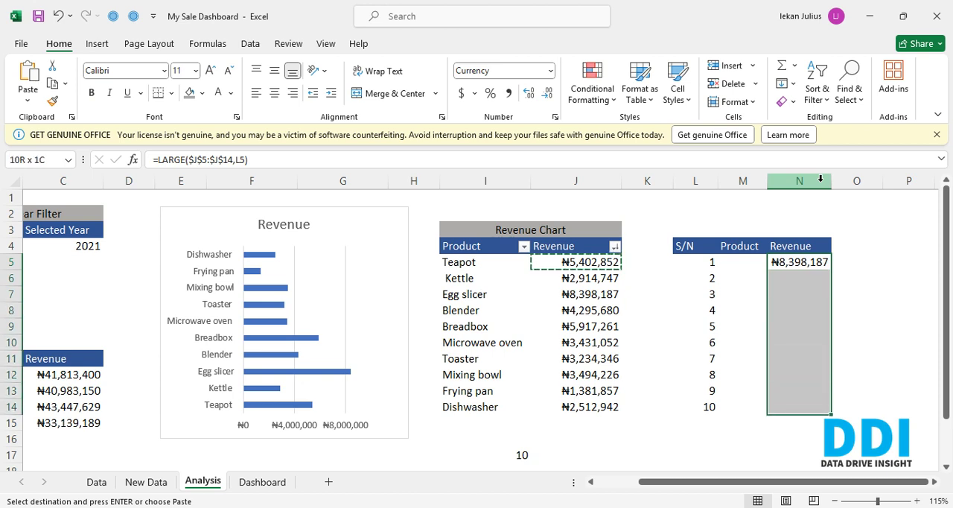
key("Escape")
key("ctrl+d")
key("Left")
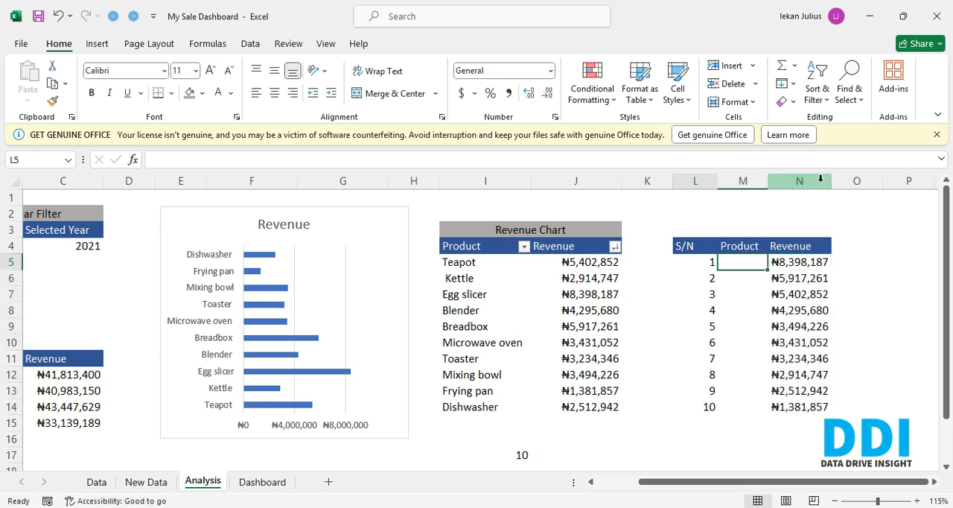
key("Down")
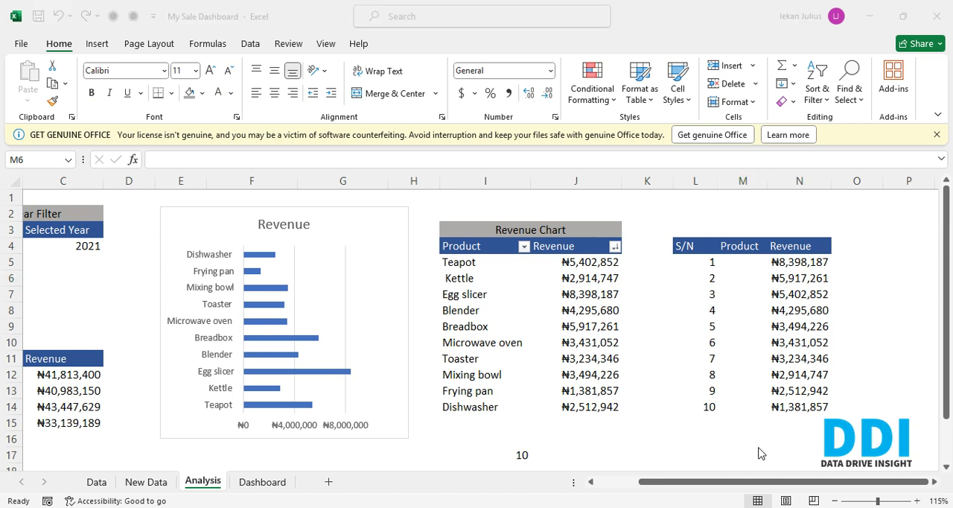
- Start an XLOOKUP formula in M5 with N5 as the lookup value and J5:J14 as the lookup array
left_click(750, 272)
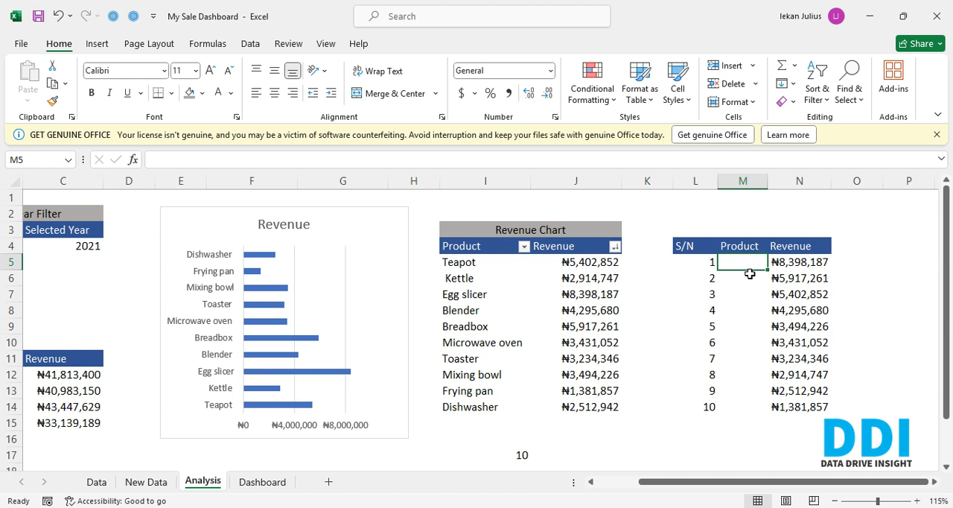
type("=")
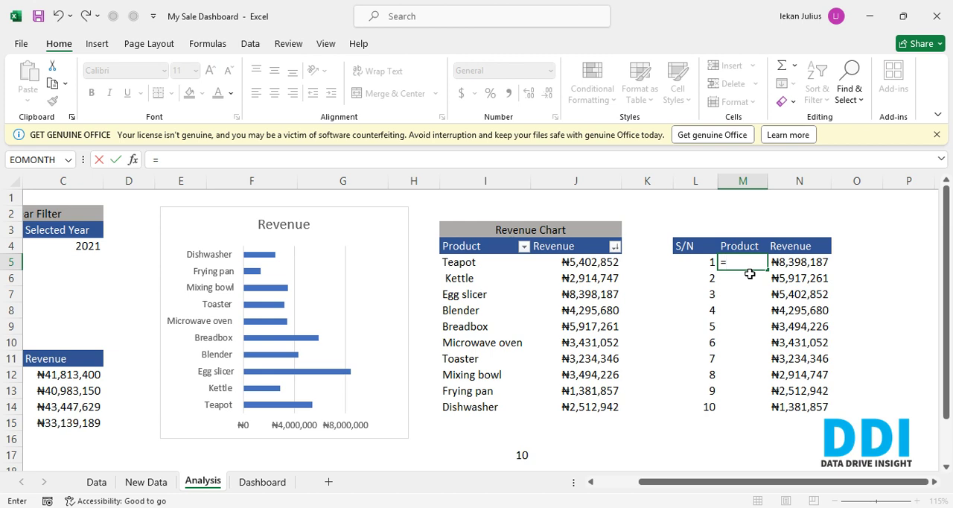
type("xl")
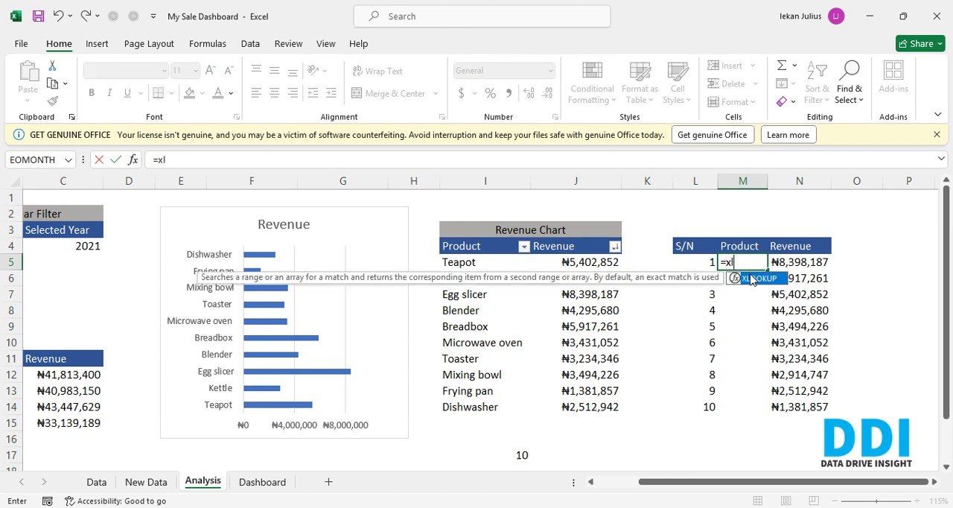
key("Tab")
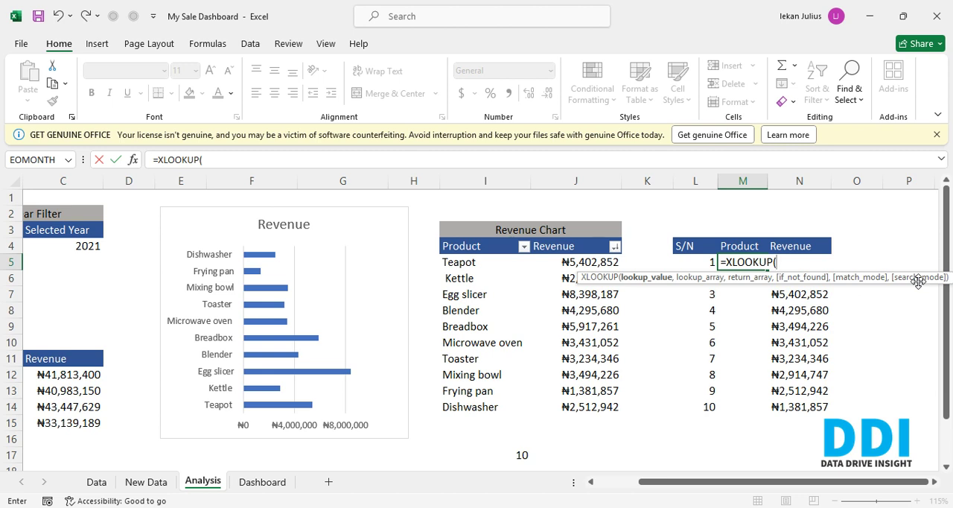
key("Right")
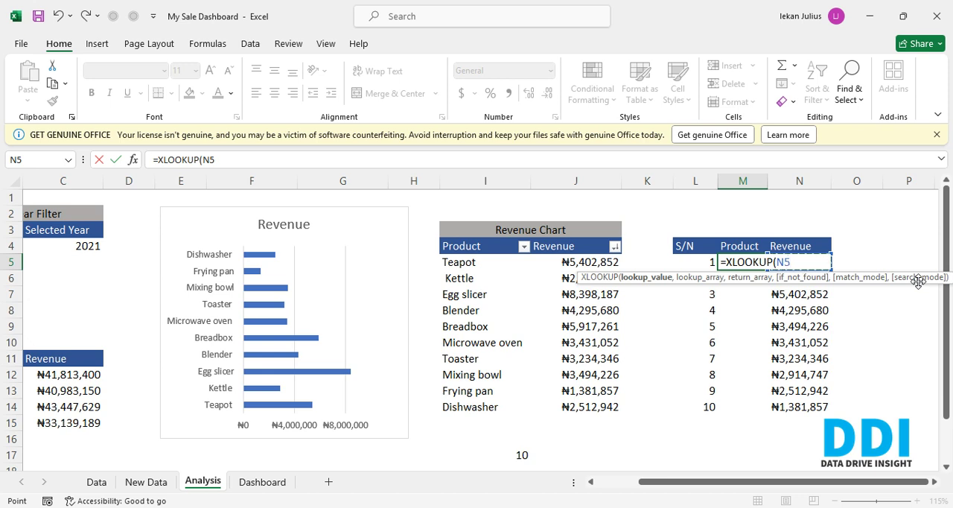
type(",")
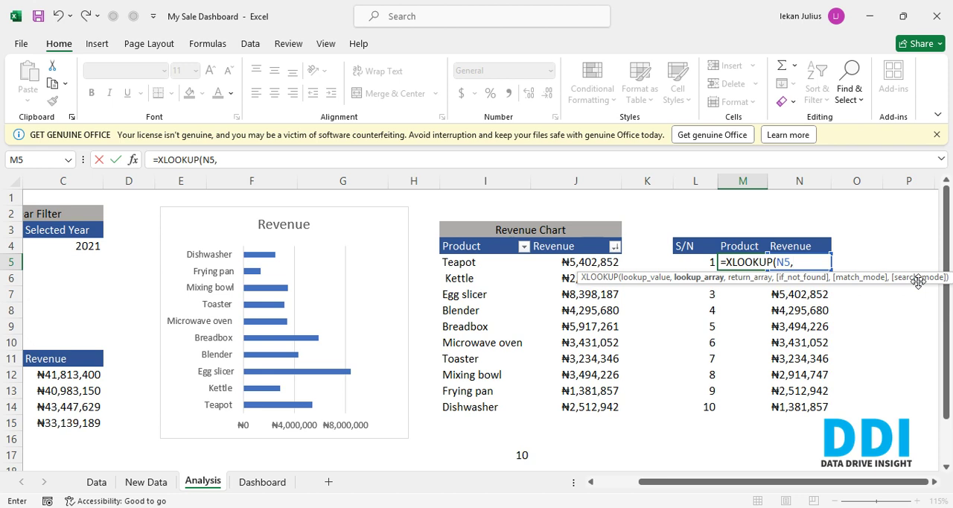
key("Left")
key("Left")
key("Left")
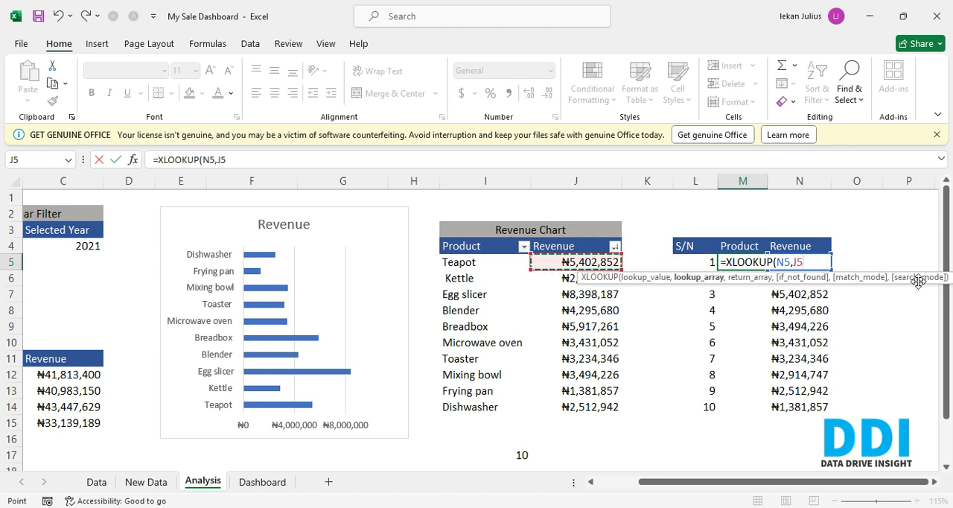
key("ctrl+shift+Down")
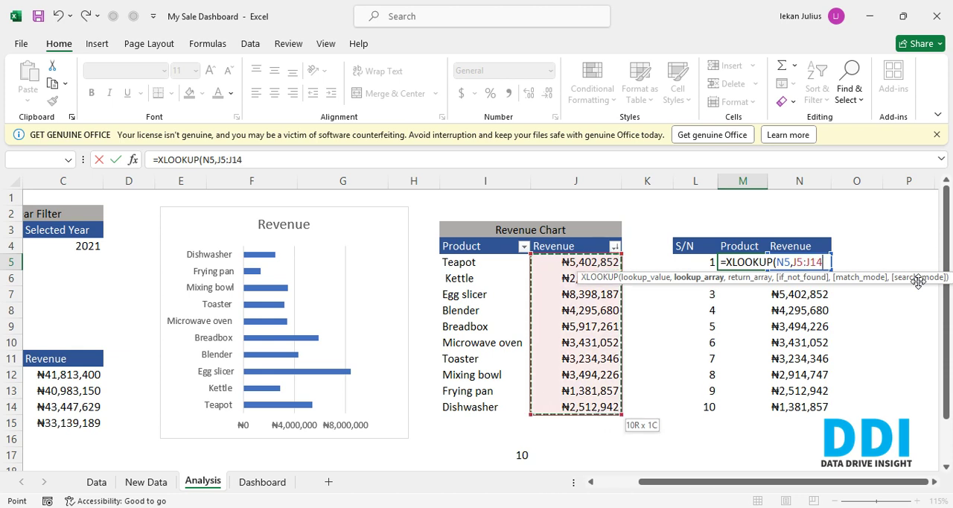
type(",")
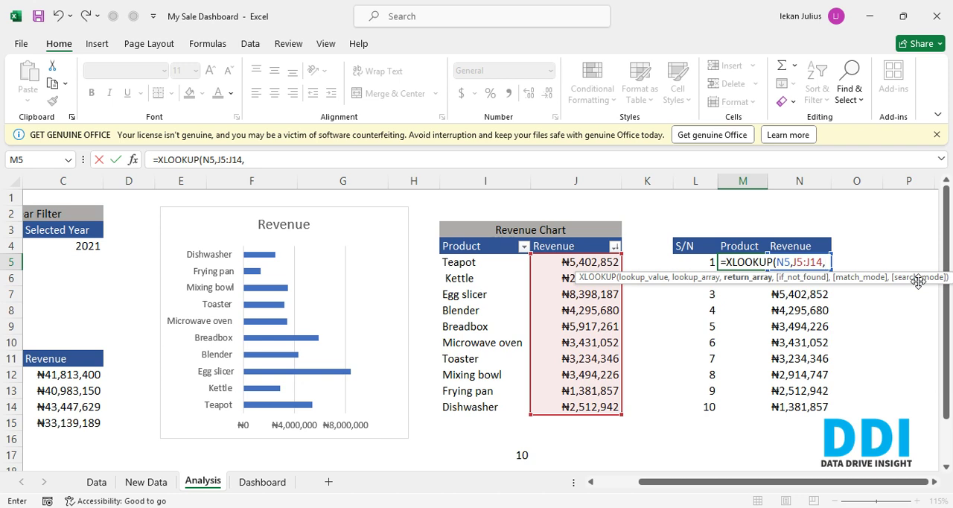
- Complete the M5 XLOOKUP with return array I5:I14, "0" if not found, match mode 0 and search mode 1
key("Left")
key("Left")
key("Left")
key("Left")
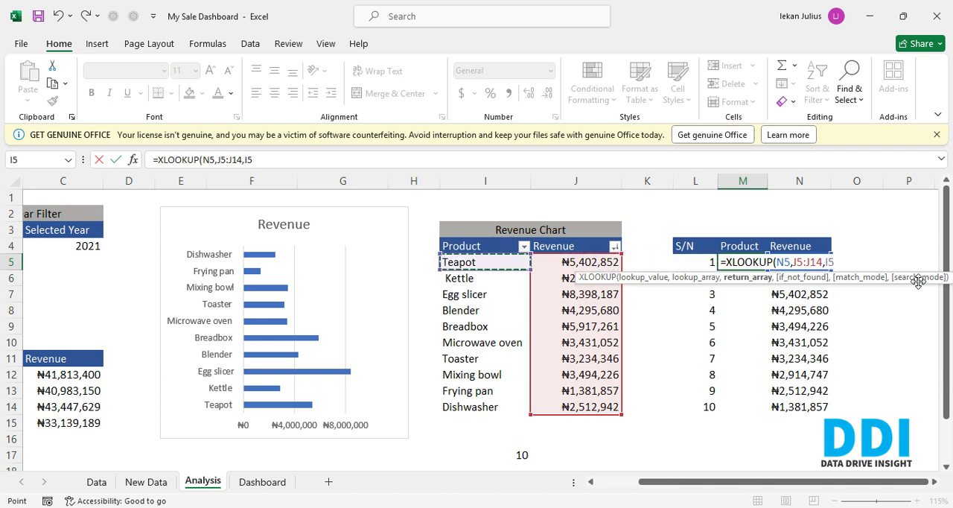
key("ctrl+shift+Down")
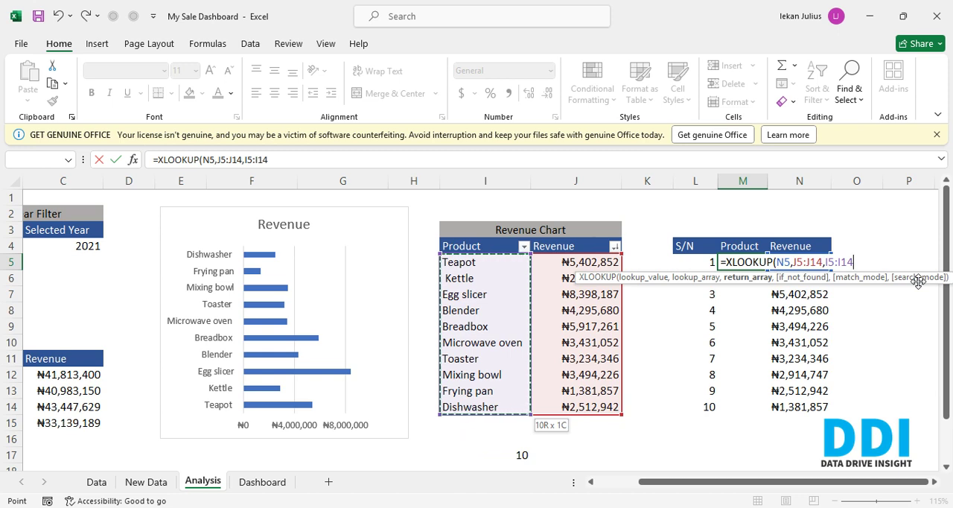
type(",")
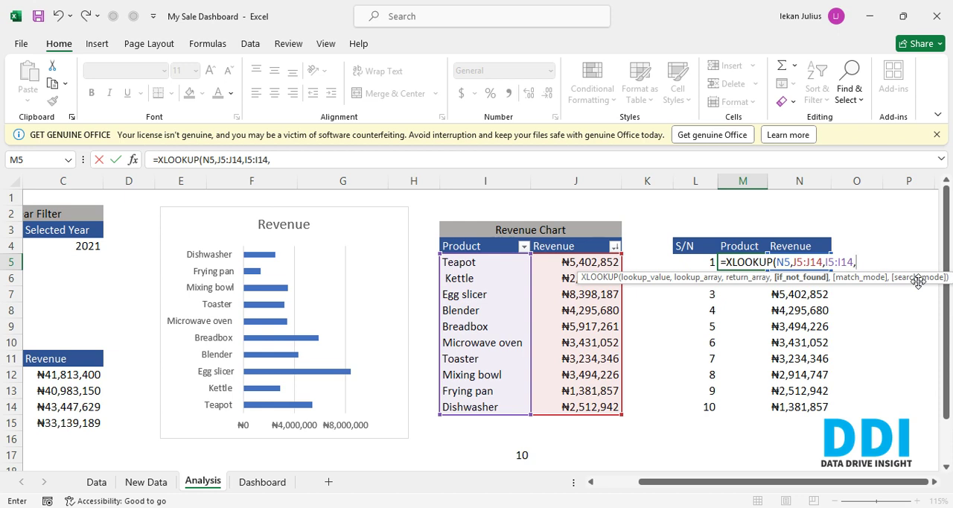
type("\"0\",")
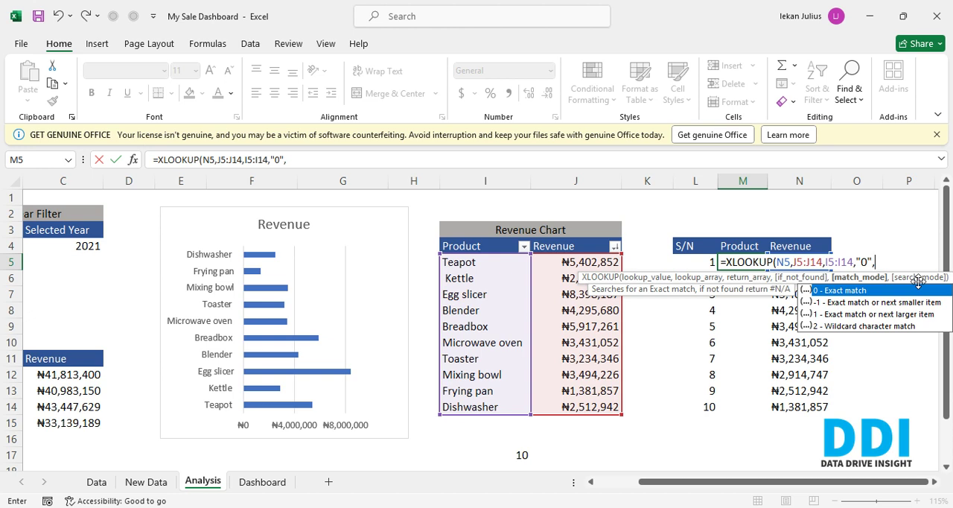
type("0")
key("BackSpace")
type("0,")
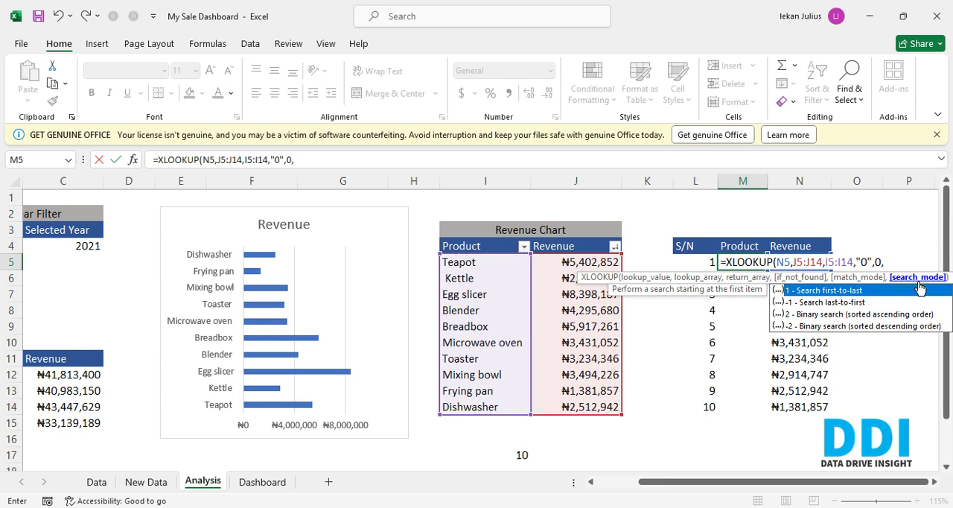
type("1)")
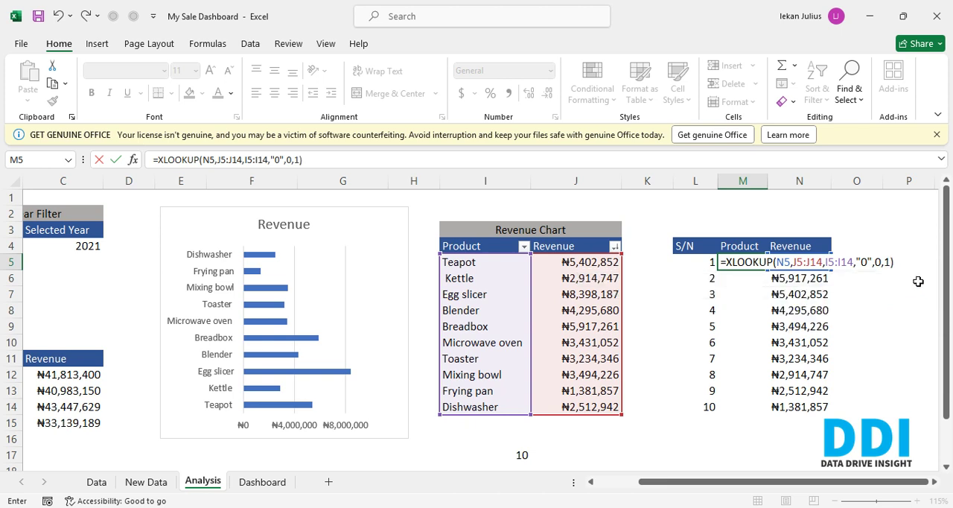
key("Return")
key("Up")
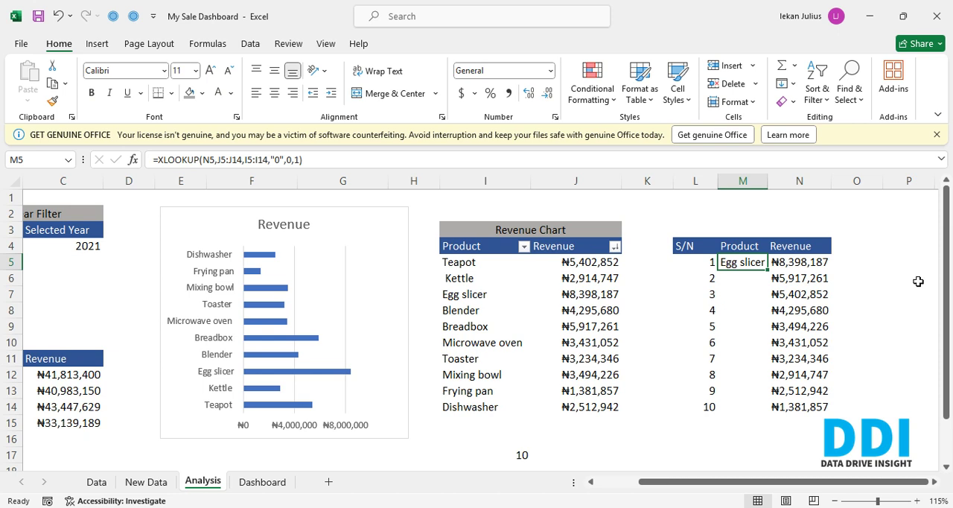
- Try to fill the XLOOKUP formula from M5 down to M9
key("Down")
key("Up")
key("shift+Down")
key("shift+Down")
key("shift+Down")
key("shift+Down")
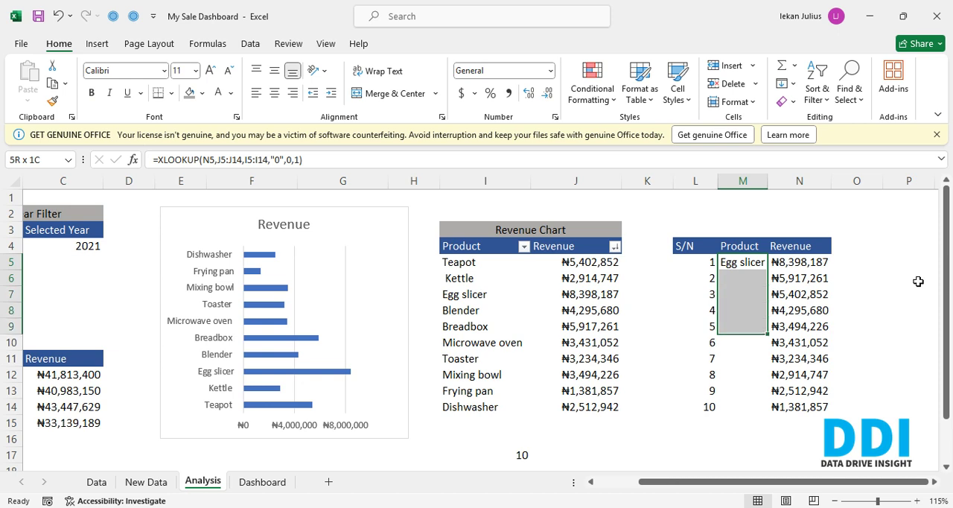
key("ctrl+d")
key("Down")
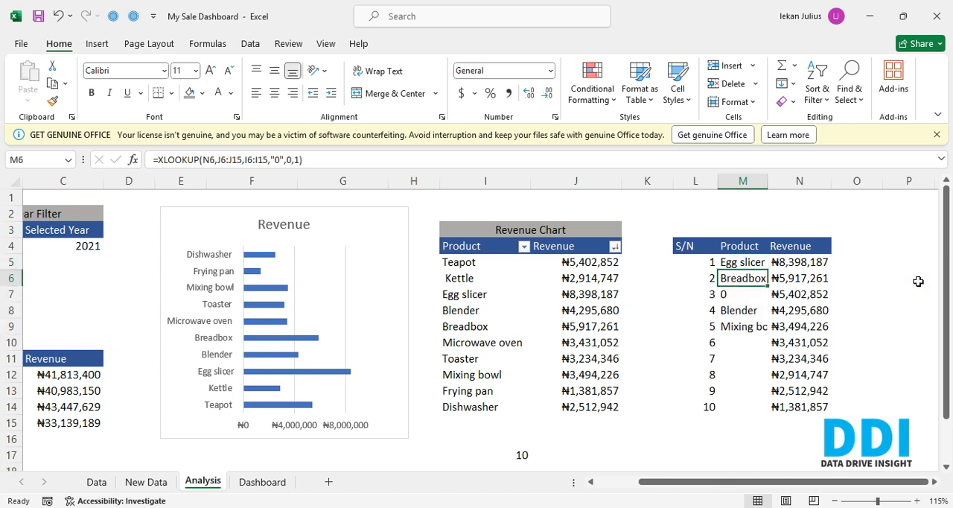
- Clear the copied XLOOKUP formulas from M6:M9
key("Down")
key("Up")
key("shift+Down")
key("shift+Down")
key("shift+Down")
key("shift+Down")
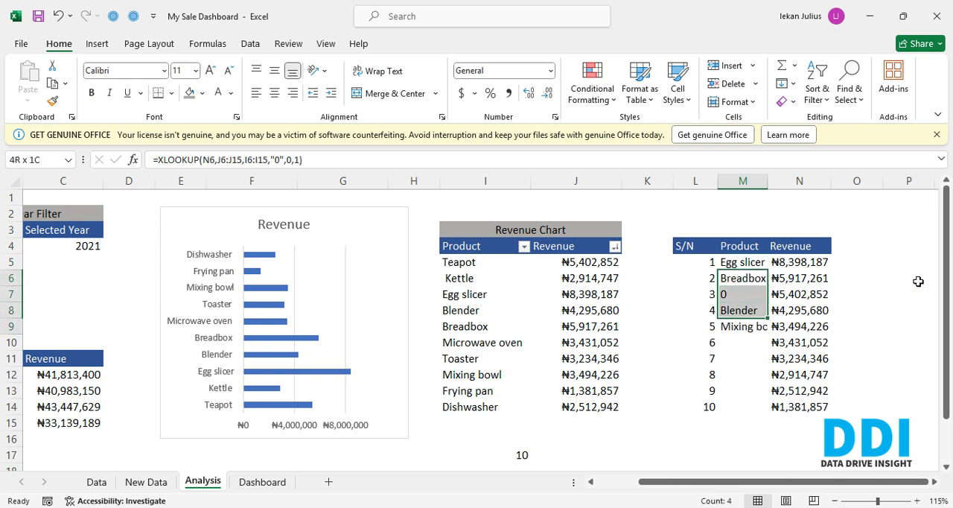
key("shift+Up")
key("Delete")
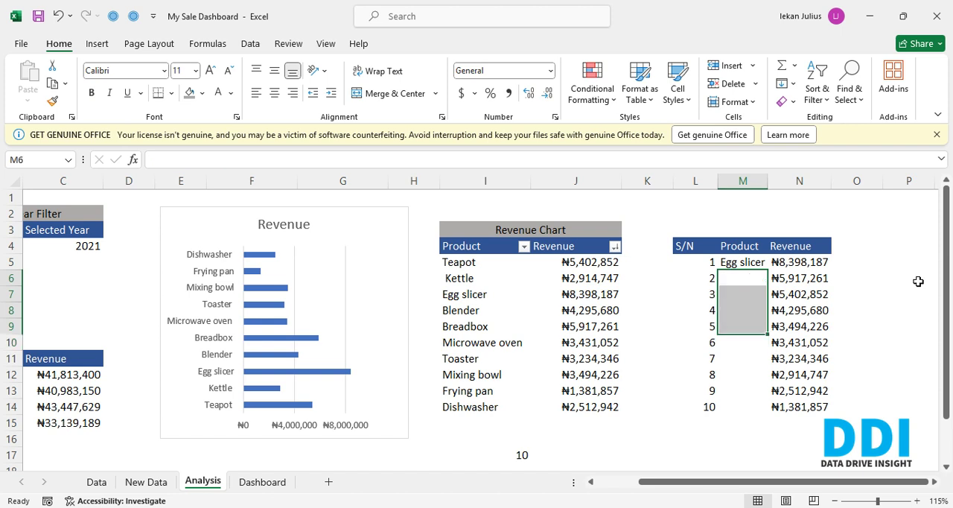
- Edit the XLOOKUP formula in M5 so its if-not-found value is "NA"
key("Up")
key("F2")
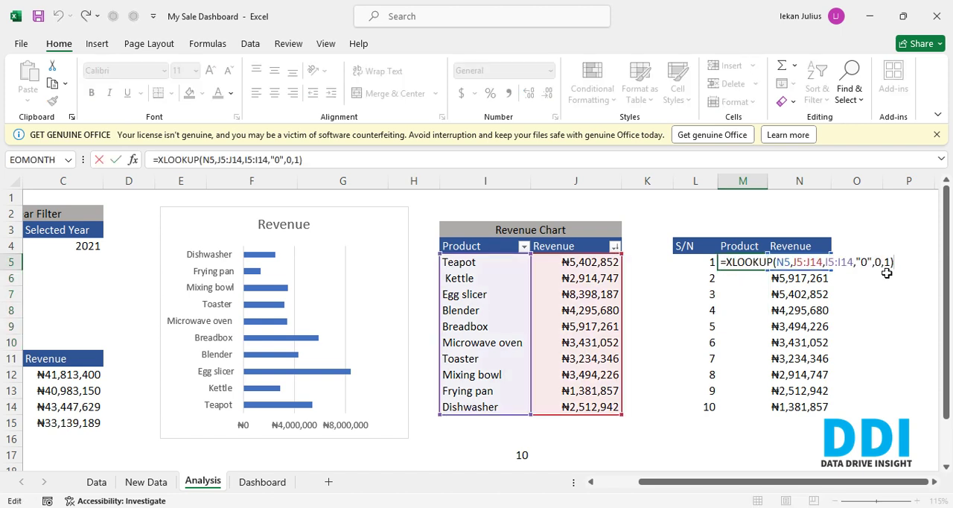
double_click(865, 261)
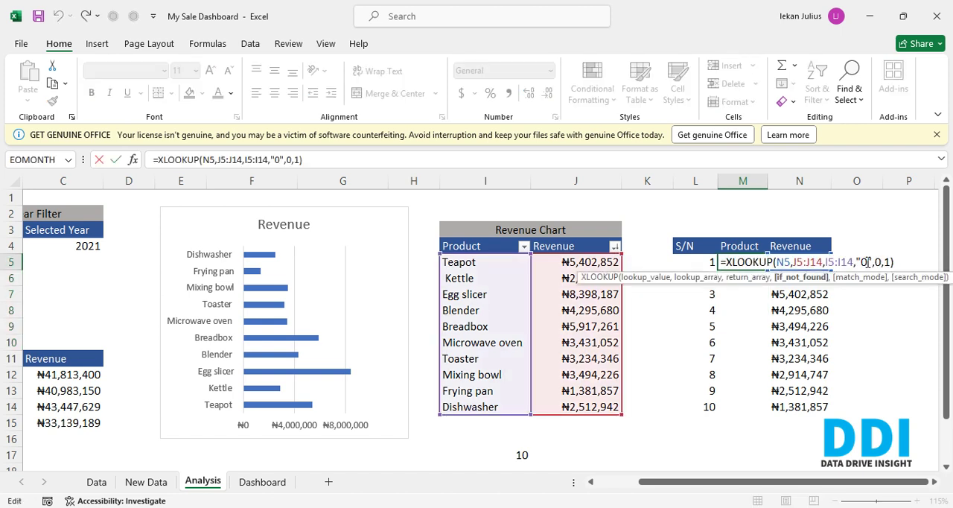
type("NA")
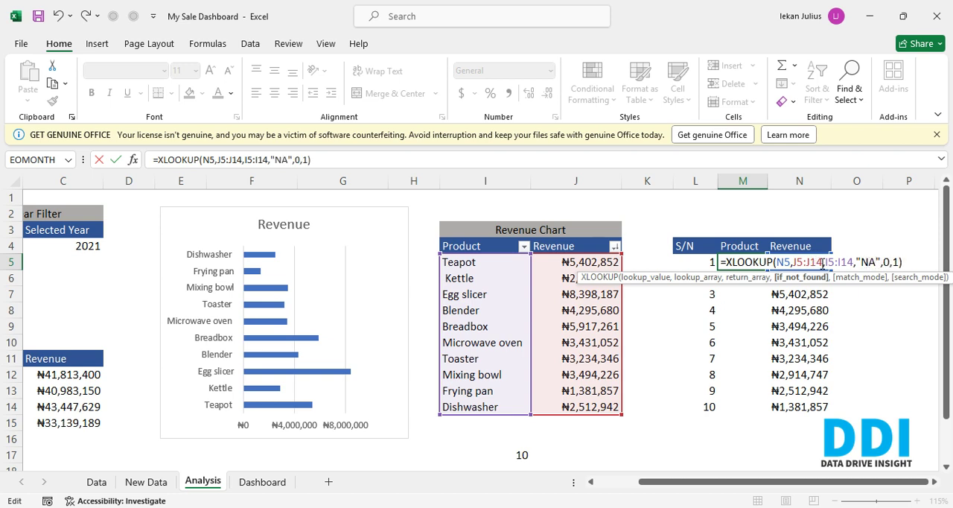
- Make the M5 XLOOKUP lookup and return arrays absolute as $J$5:$J$14 and $I$5:$I$14, and commit the formula
left_click_drag(823, 262, 794, 262)
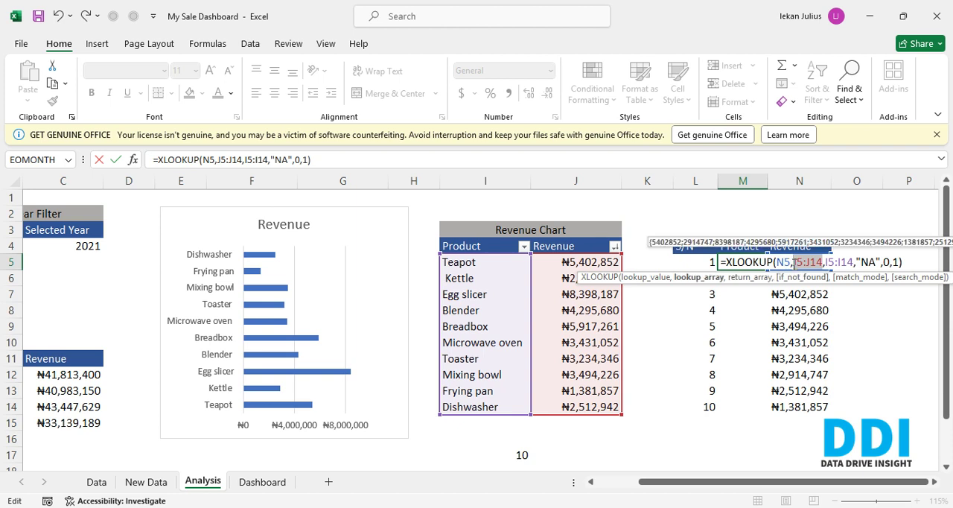
key("F4")
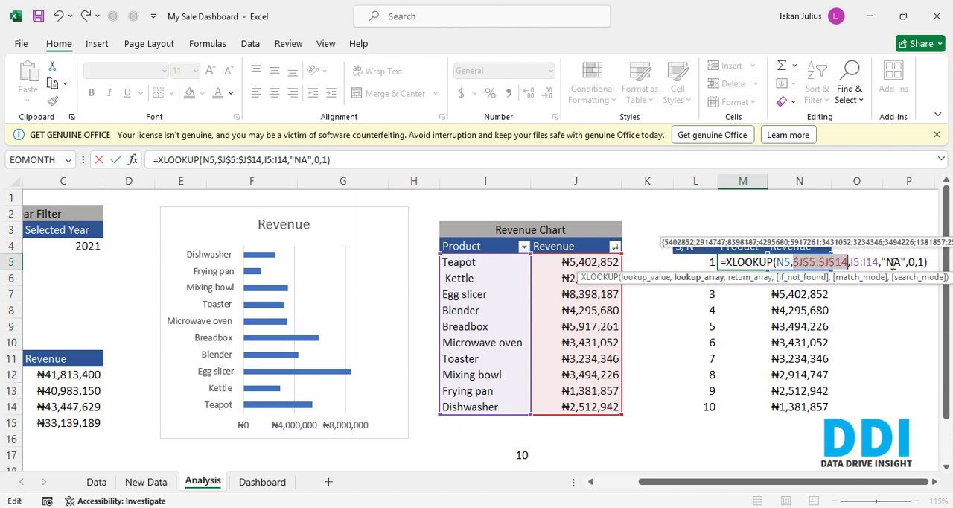
left_click_drag(879, 262, 852, 263)
key("F4")
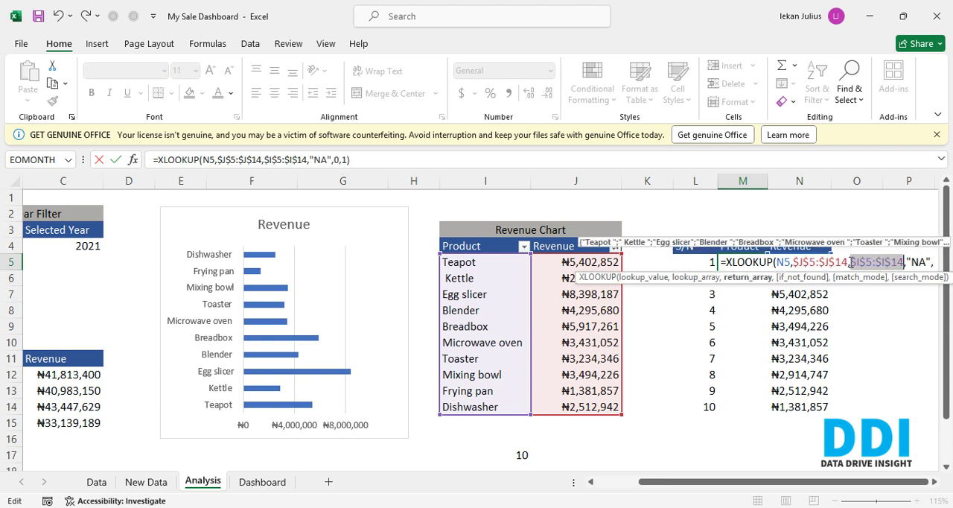
key("Return")
key("Up")
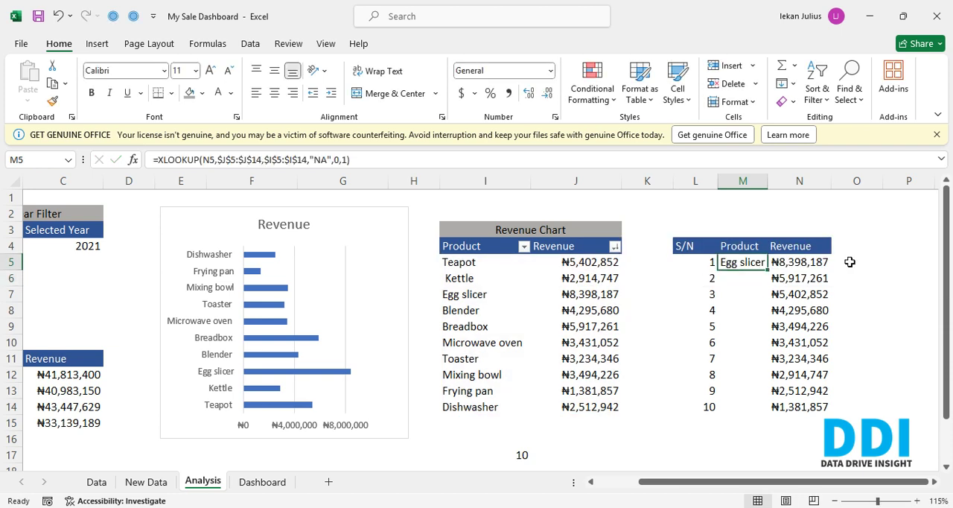
- Fill the XLOOKUP formula from M5 down through M14
key("shift+Down")
key("shift+Down")
key("shift+Down")
key("shift+Down")
key("shift+Down")
key("shift+Down")
key("shift+Down")
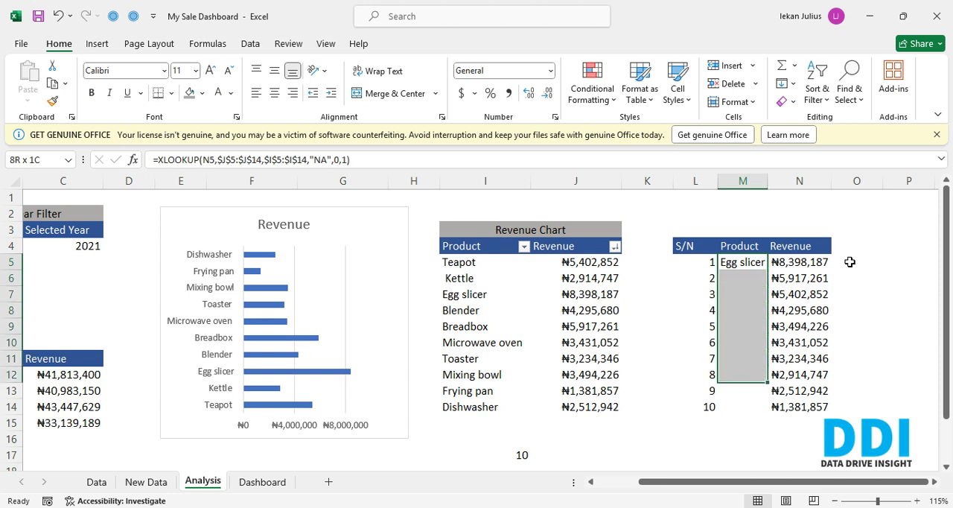
key("shift+Down")
key("shift+Down")
key("ctrl+d")
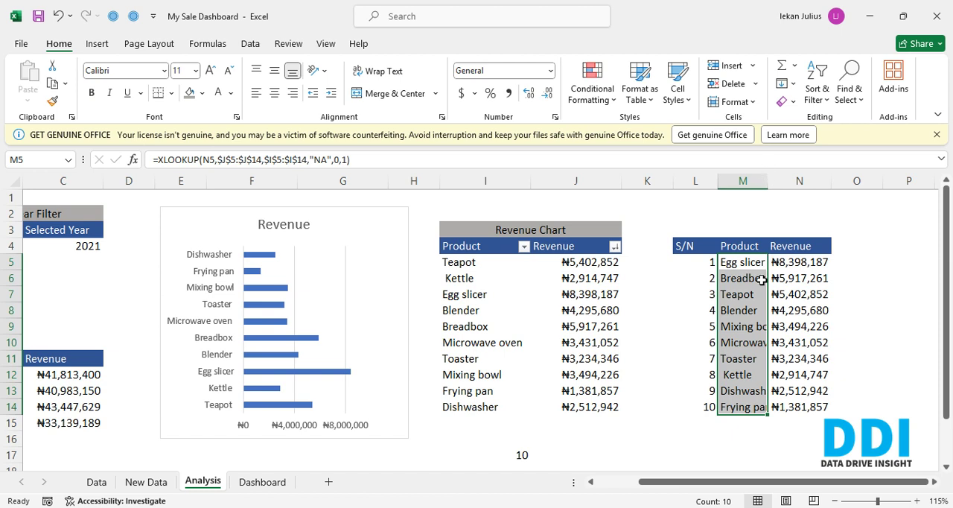
- AutoFit the width of column M to the product names in M5:M14
key("alt")
key("h")
key("o")
key("i")
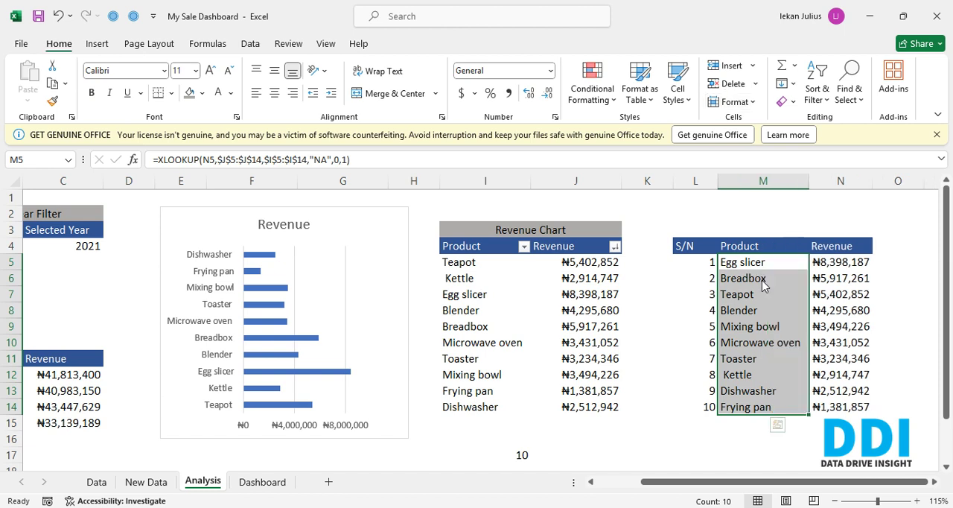
key("Right")
key("Right")
key("Right")
key("Right")
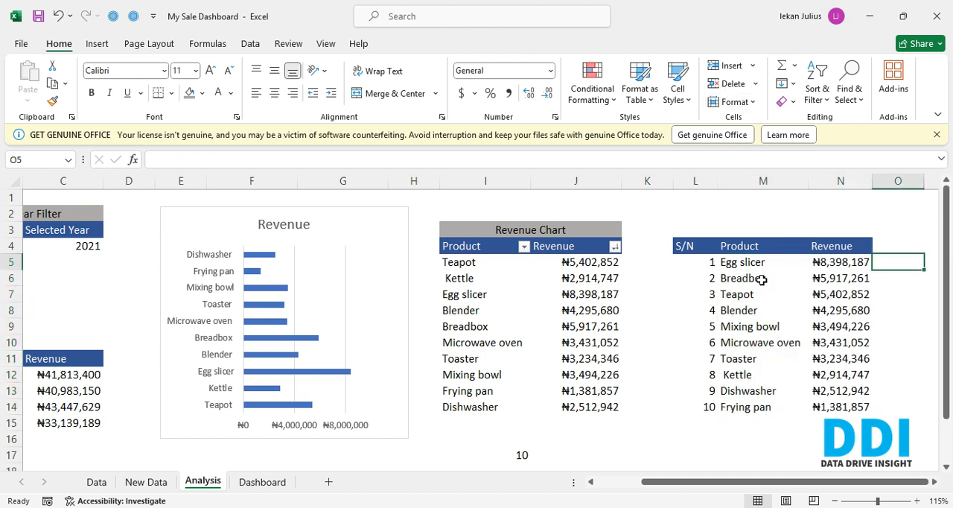
- AutoFit the width of the helper table's Revenue column N
key("Left")
key("Left")
key("Left")
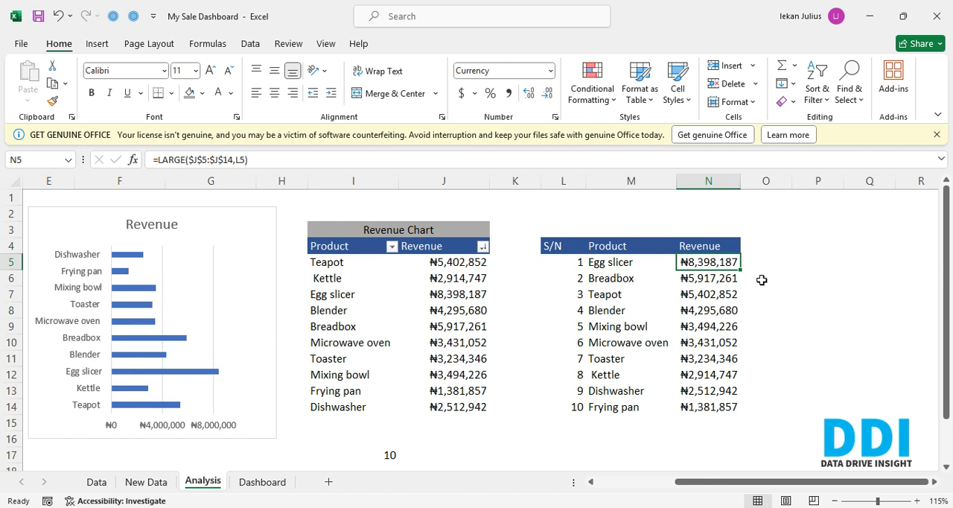
key("alt")
key("h")
key("o")
key("i")
- Clear the XLOOKUP formulas from M5:M14 in the helper table's Product column
key("Left")
key("Left")
key("Down")
key("Right")
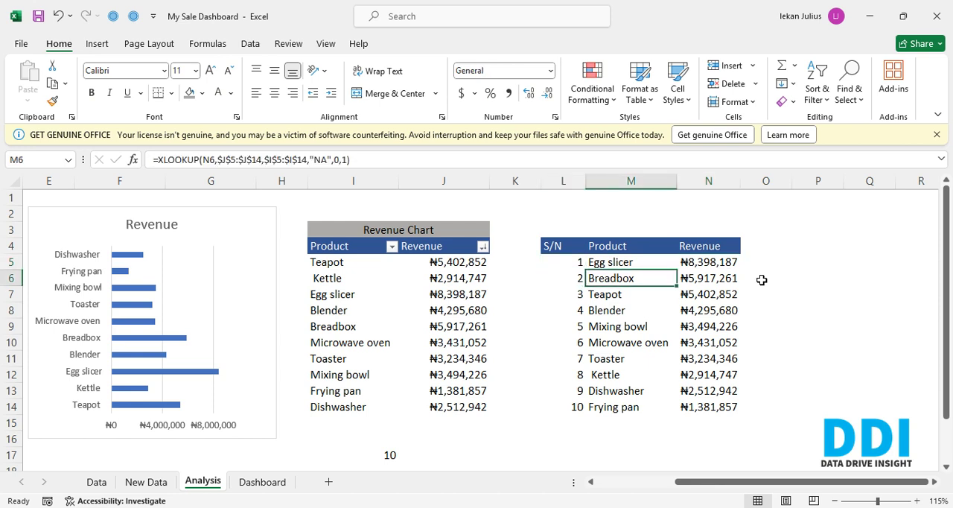
key("Up")
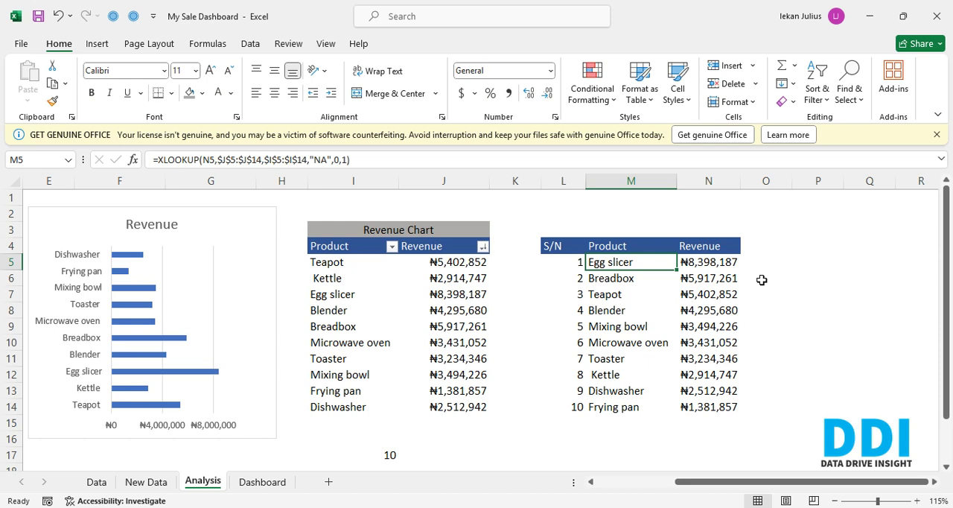
key("ctrl+shift+Down")
key("Delete")
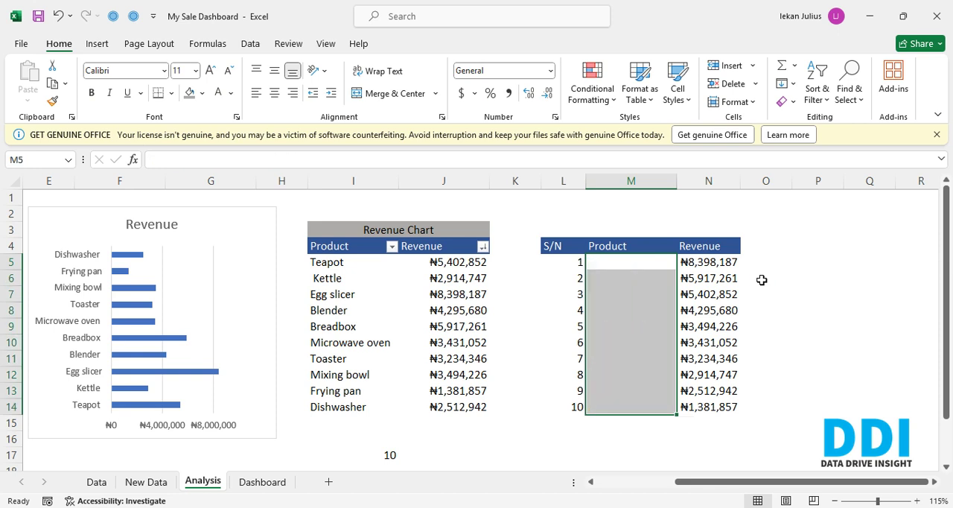
- Start an INDEX formula in cell M5
key("Left")
key("Right")
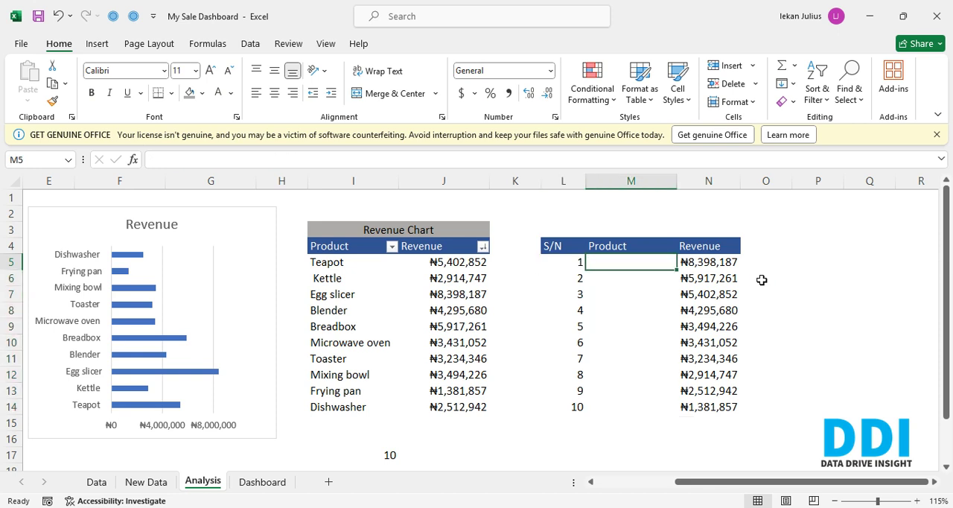
type("=i")
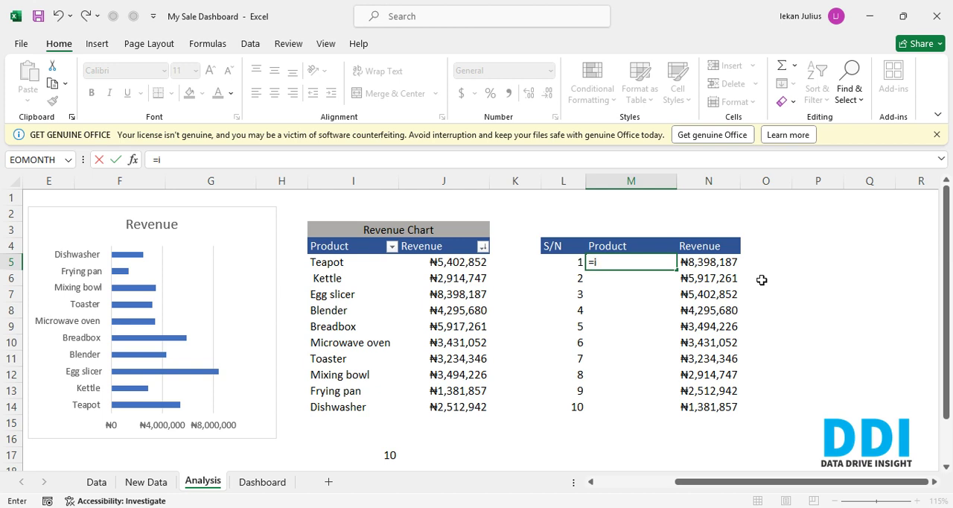
type("nde")
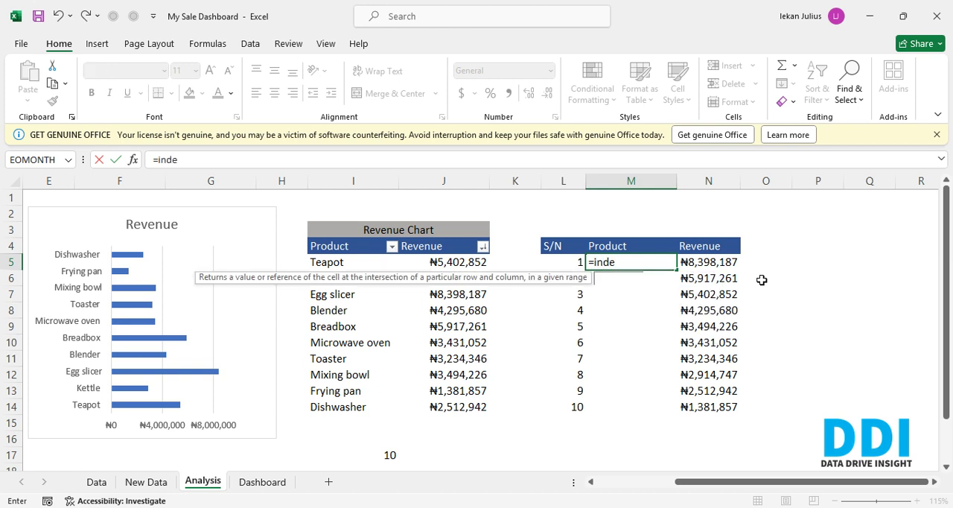
key("BackSpace")
type("ex")
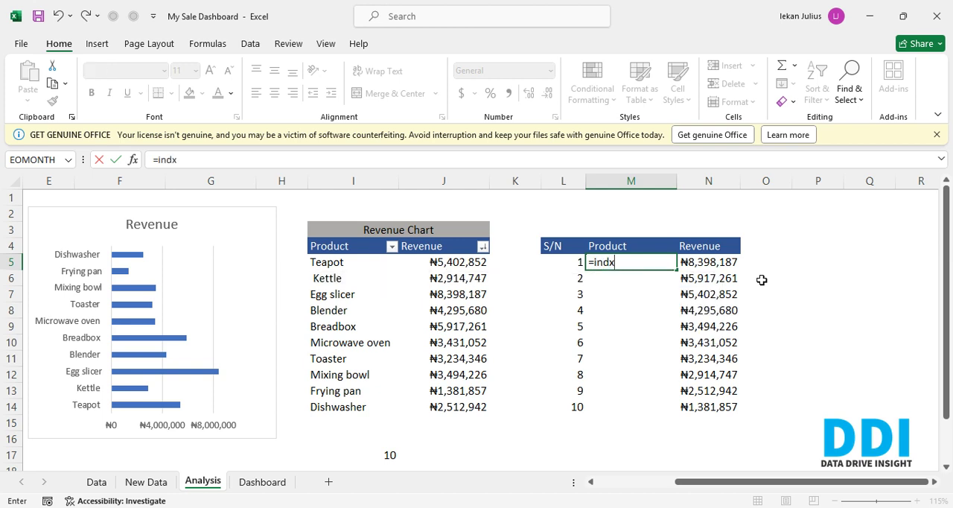
key("Tab")
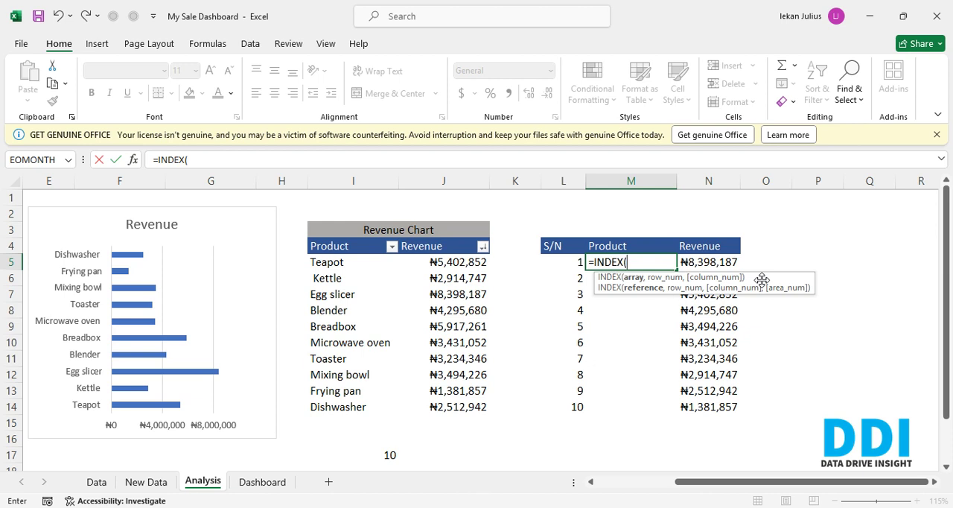
- Supply the Revenue Chart's product names as the INDEX array, locked as the absolute range $I$5:$I$14
key("Left")
key("Left")
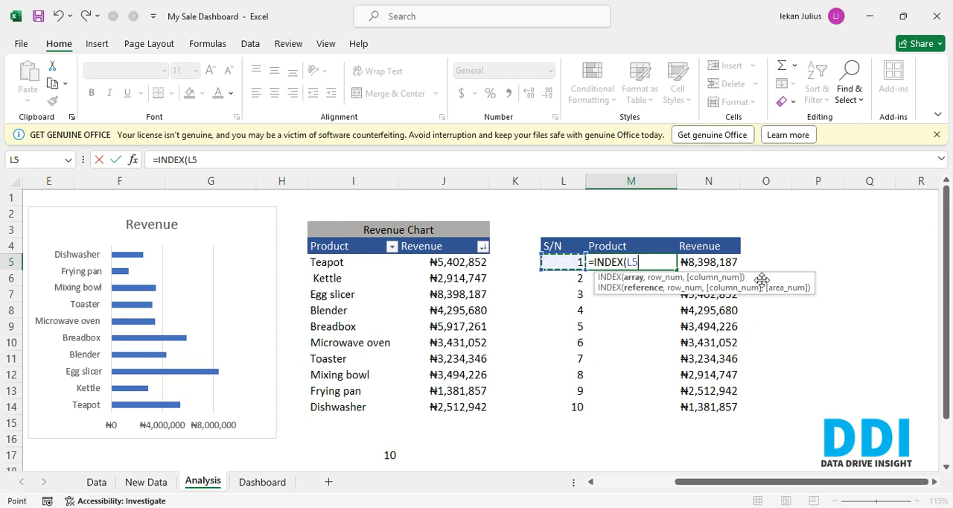
key("Left")
key("Left")
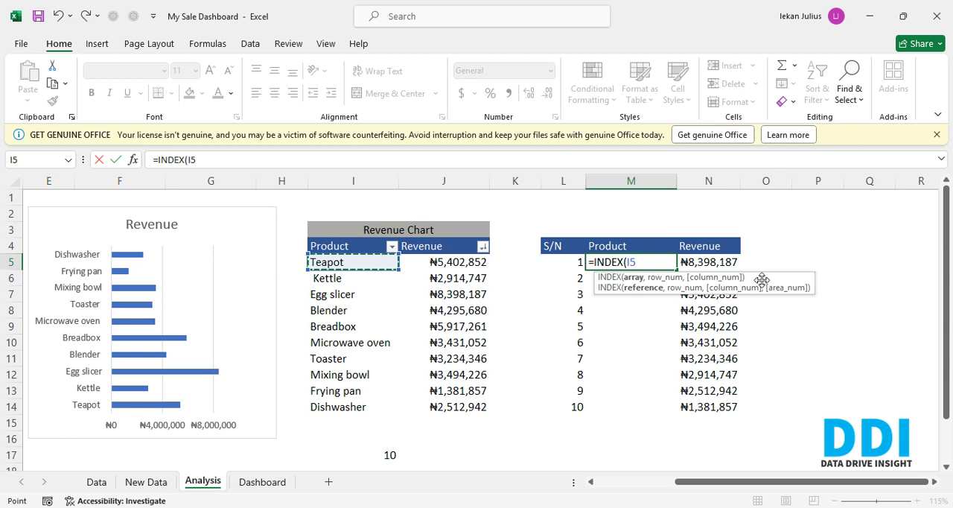
key("ctrl+shift+Down")
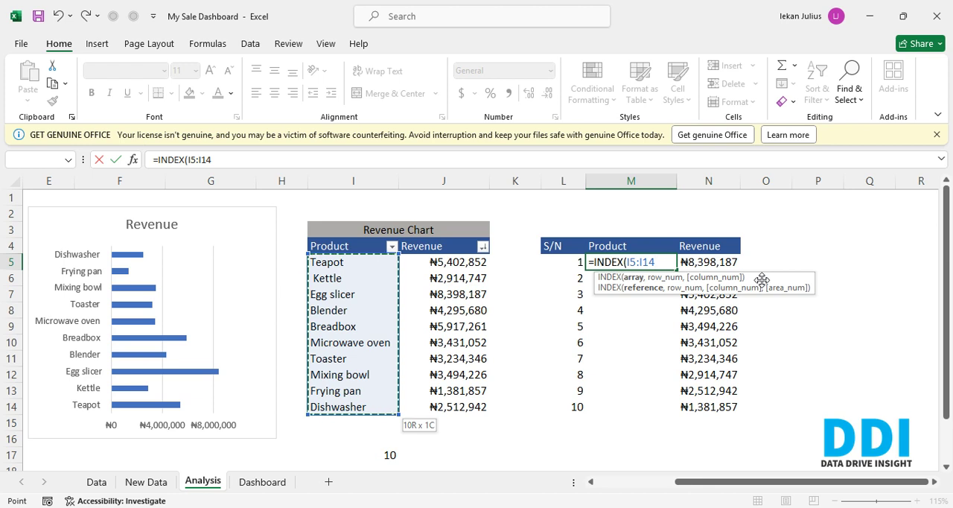
key("F4")
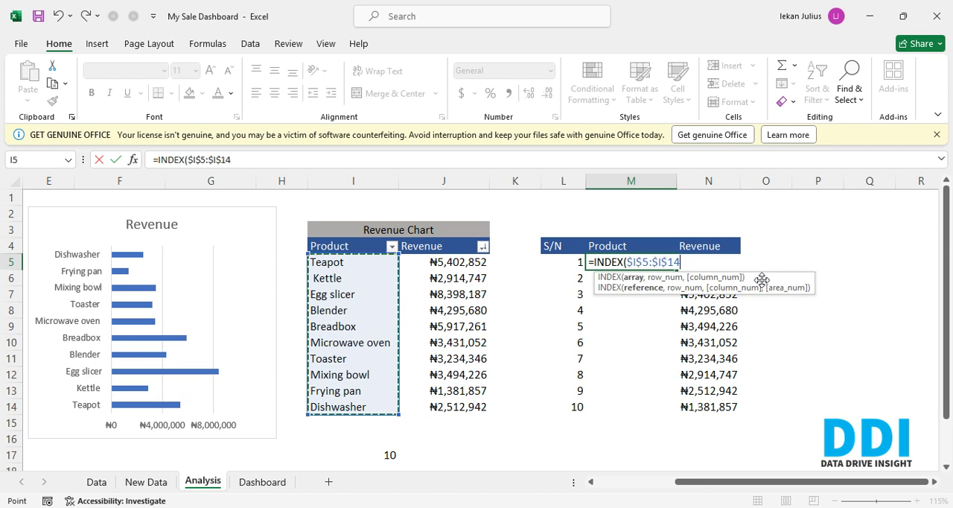
type(",")
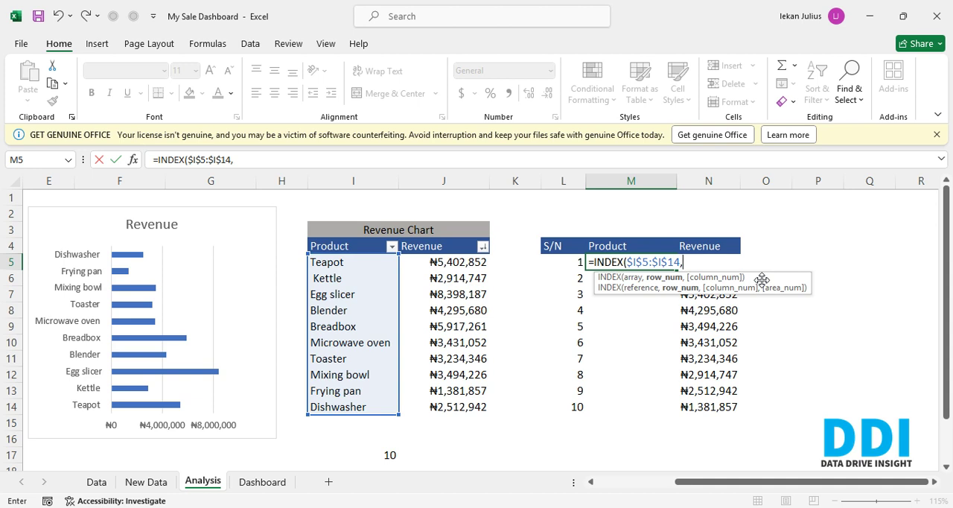
type("match")
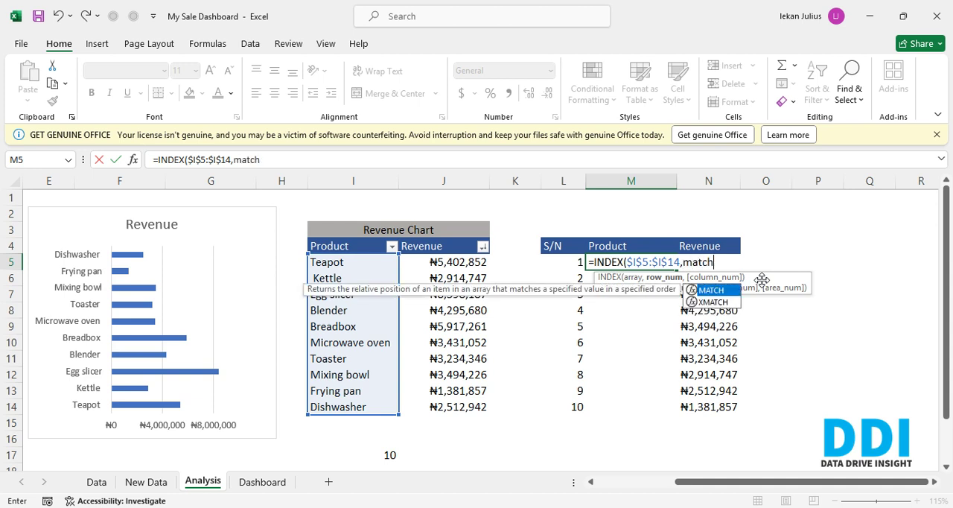
- Nest a MATCH function as the INDEX row number, using N5 as the lookup value
key("Tab")
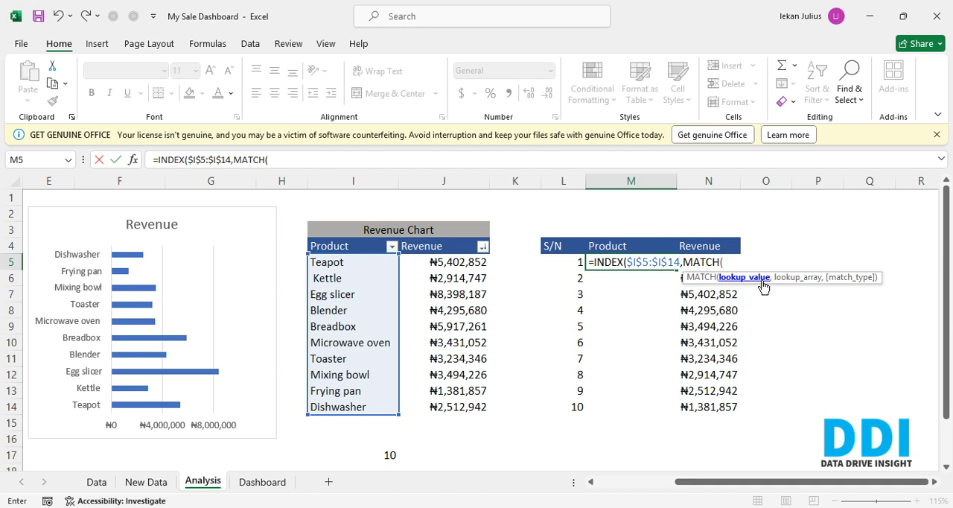
key("Right")
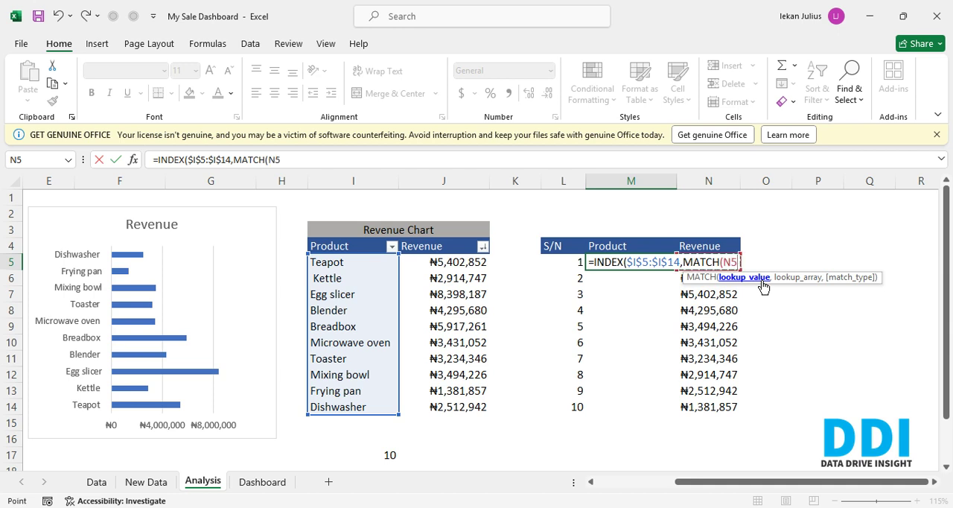
key("Left")
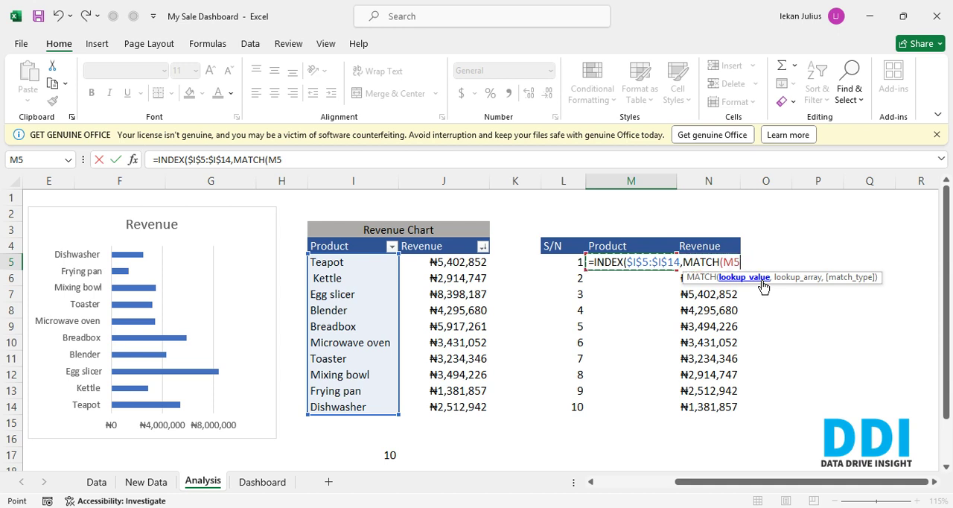
key("Right")
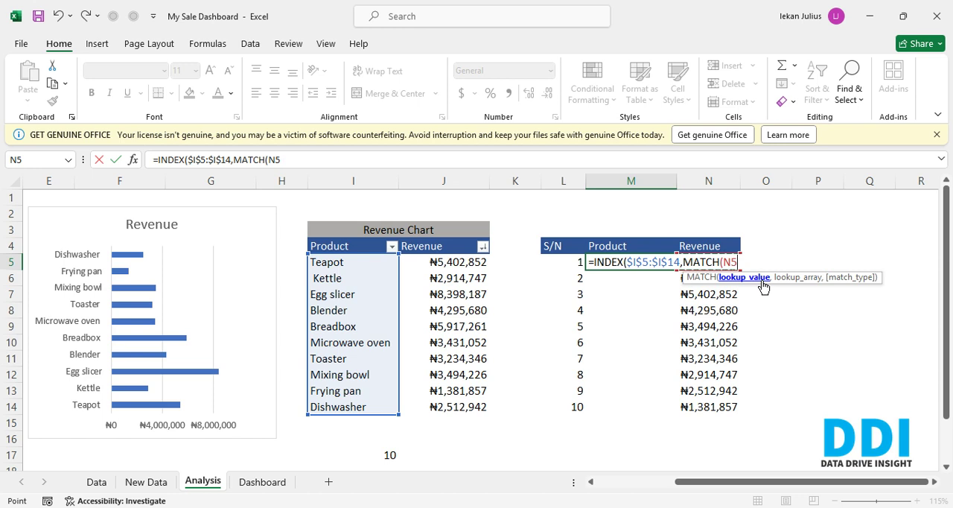
type(",")
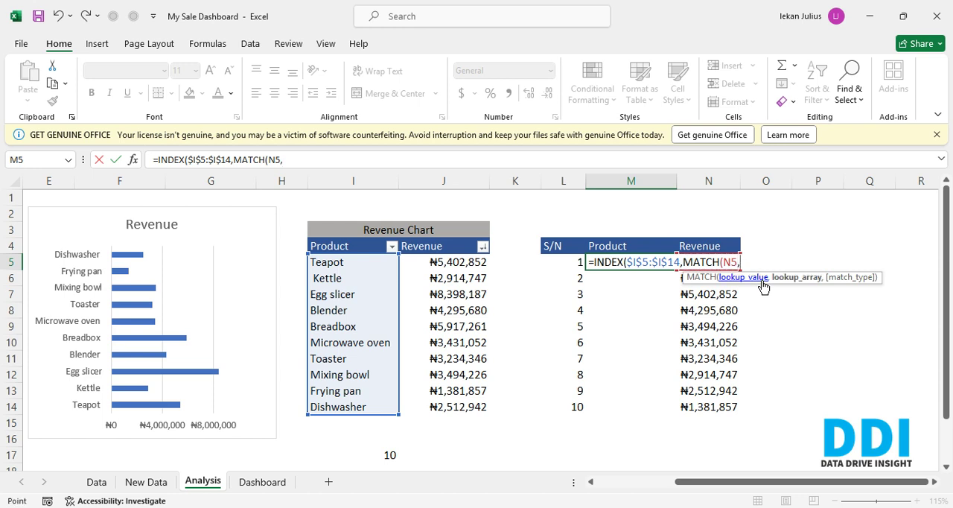
- Complete the nested MATCH with lookup array J5:J14 and match type 0, and close its parenthesis
key("Left")
key("Left")
key("Left")
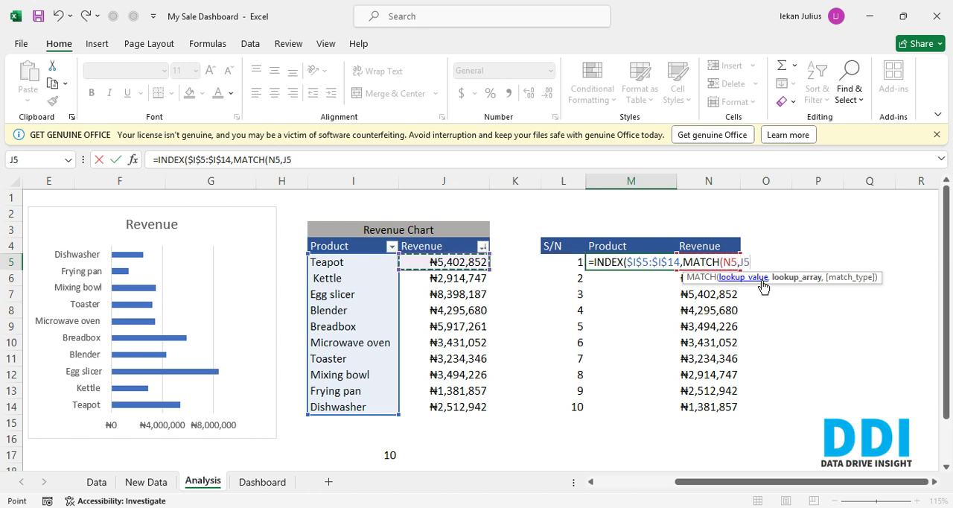
key("ctrl+shift+Down")
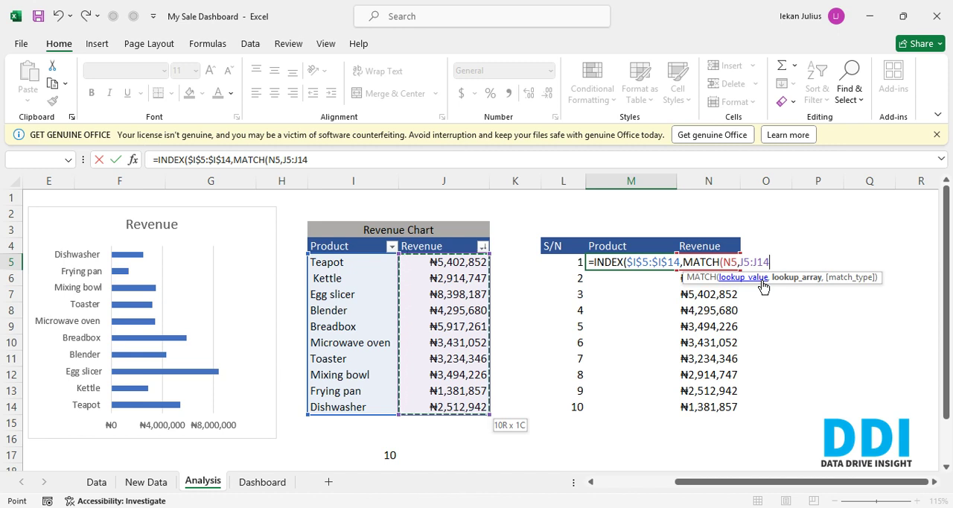
type(",0")
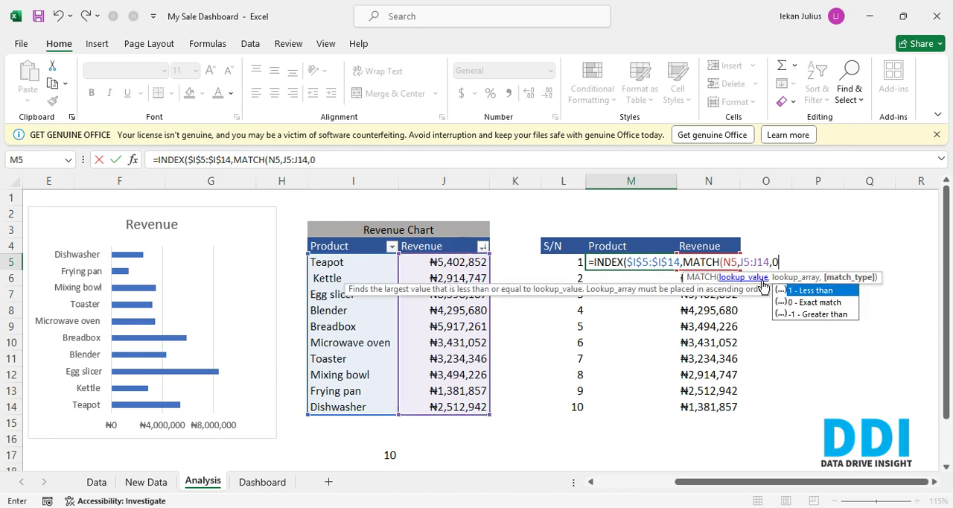
type(")")
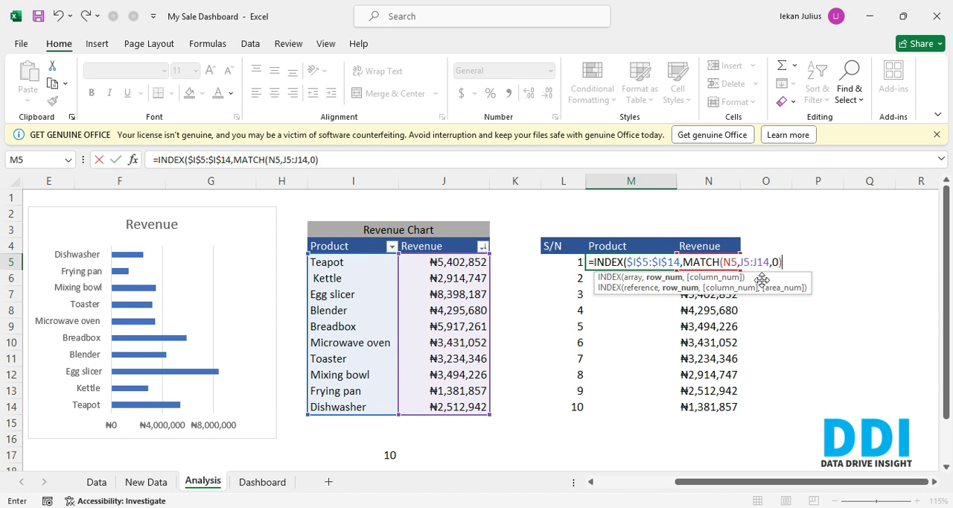
type(")")
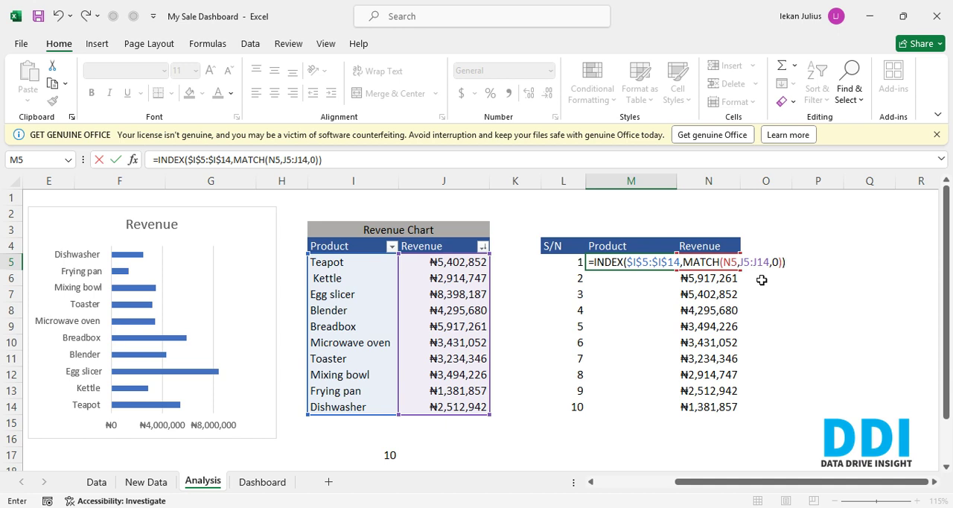
- Close the INDEX function's parenthesis and enter the completed INDEX/MATCH formula in cell M5
key("Return")
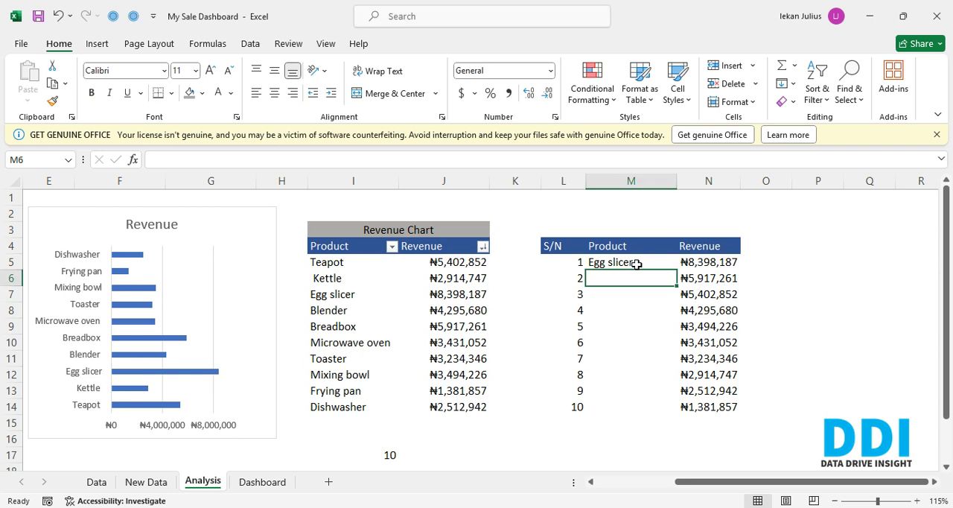
left_click(637, 264)
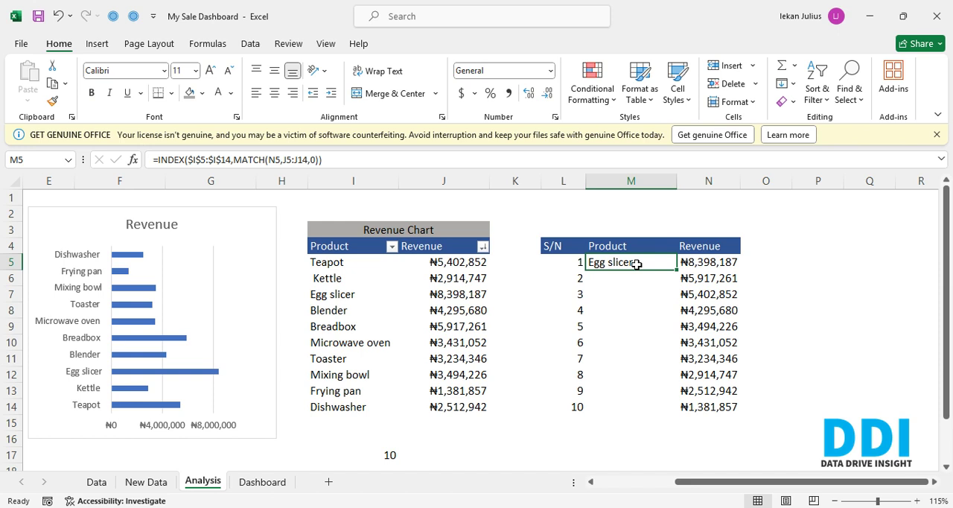
left_click_drag(637, 265, 637, 277)
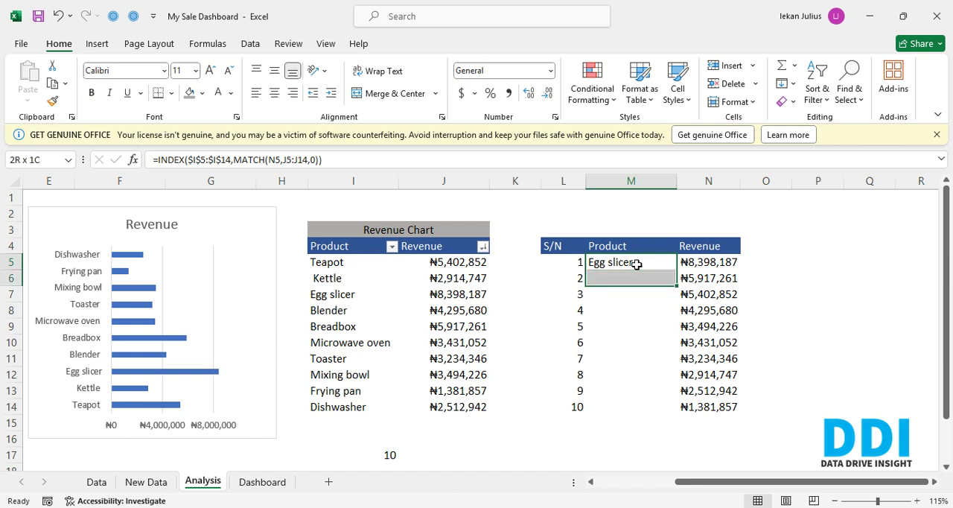
key("Up")
key("Down")
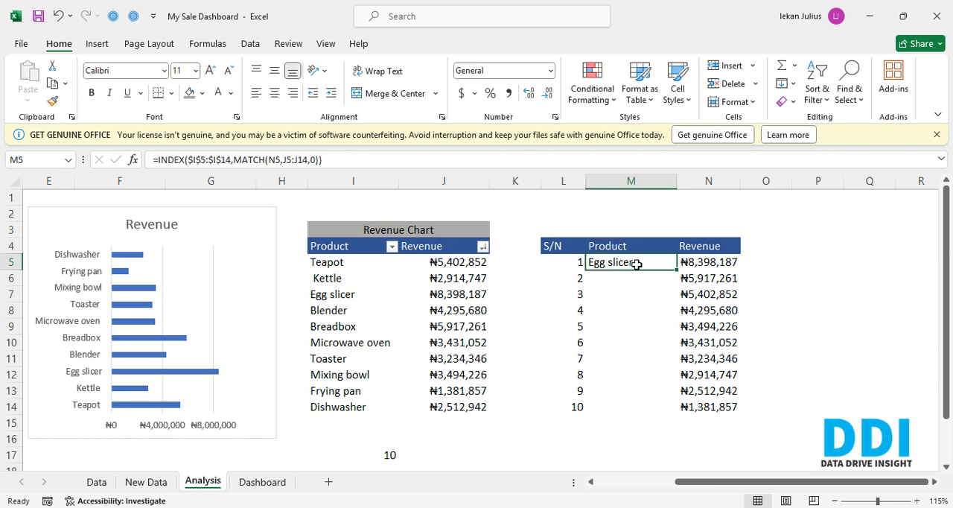
- Edit the M5 formula to lock the MATCH lookup array as the absolute range $J$5:$J$14
double_click(636, 265)
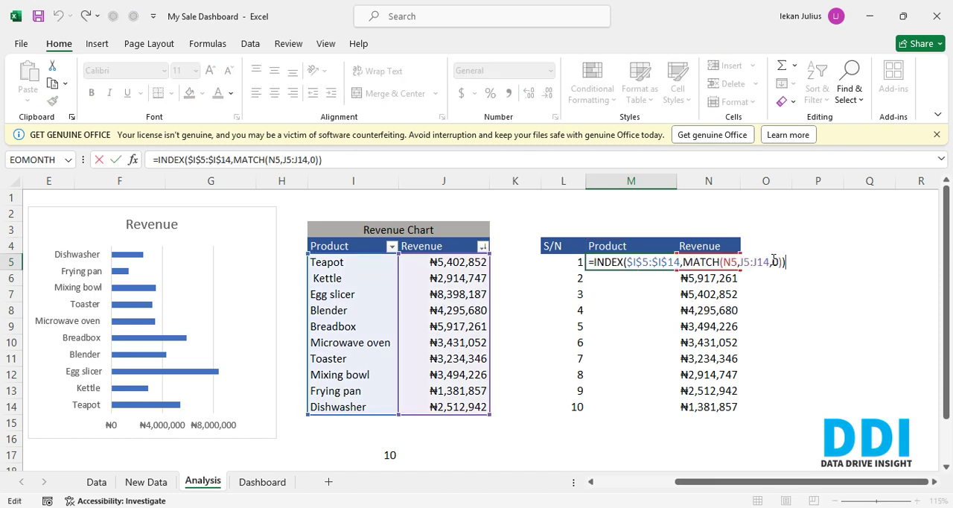
left_click_drag(770, 263, 741, 262)
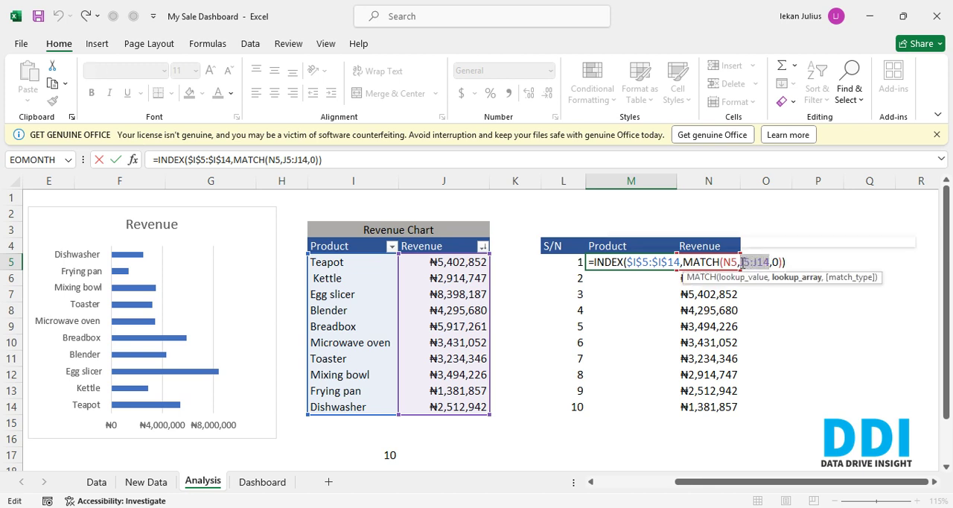
key("F4")
- Lock only the column of the MATCH lookup value as $N5 and commit the M5 formula
left_click(735, 262)
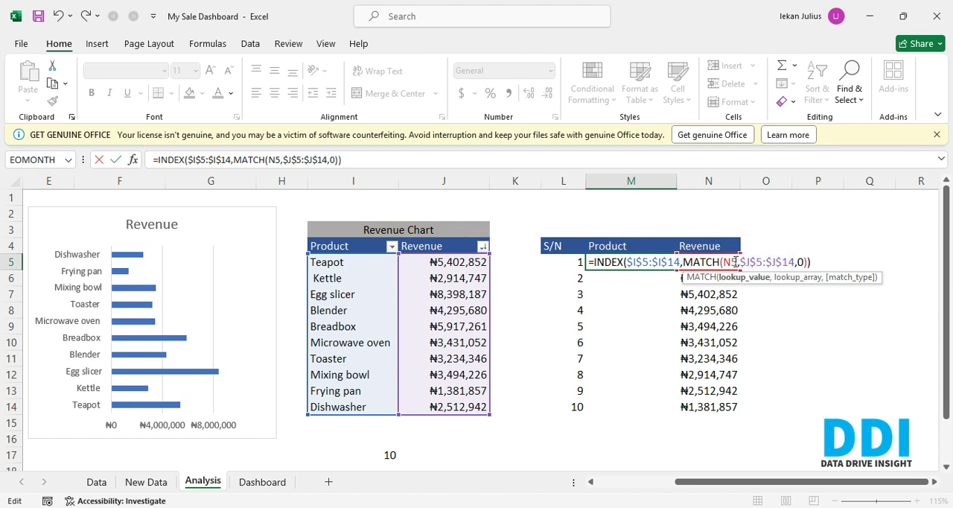
left_click_drag(736, 262, 723, 262)
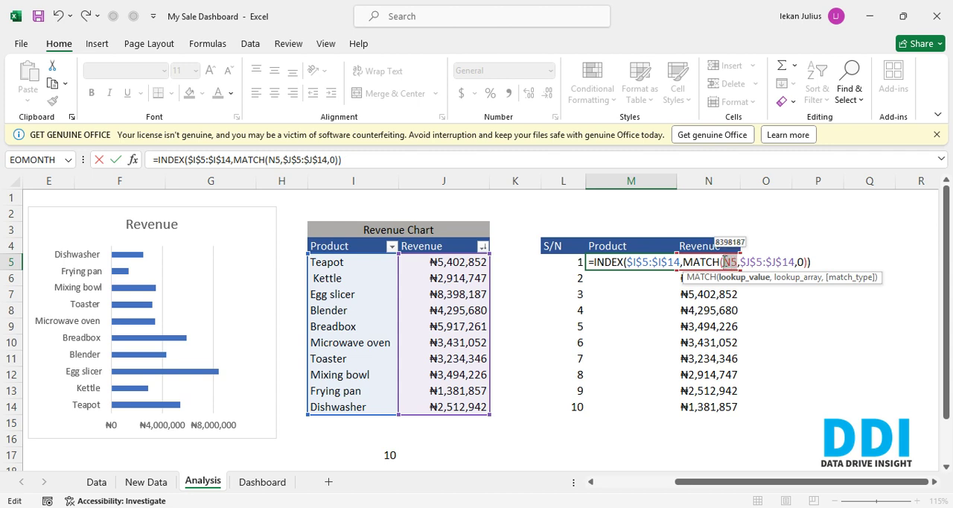
key("F4")
key("F4")
key("F4")
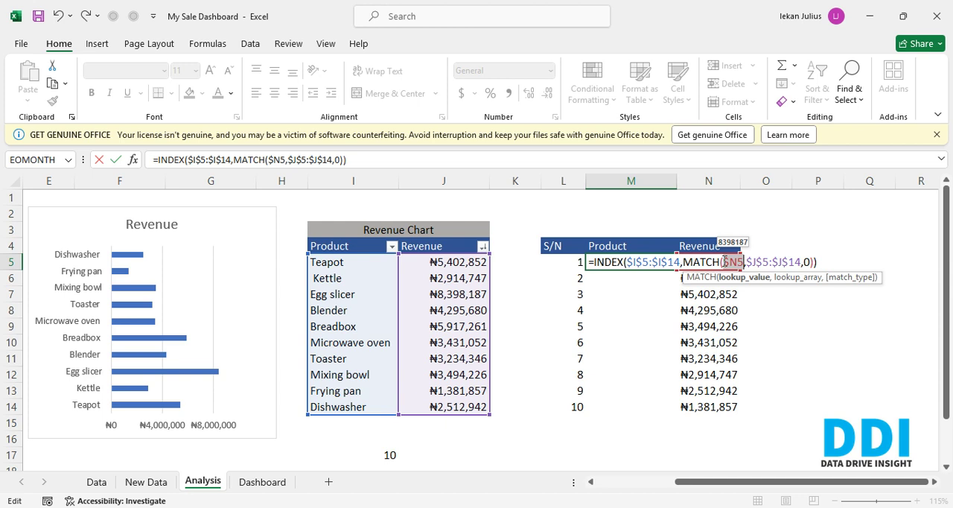
key("Return")
- Fill the M5 formula down the helper table's Product column through M14
key("Up")
key("shift+Down")
key("shift+Down")
key("shift+Down")
key("shift+Down")
key("shift+Down")
key("shift+Down")
key("shift+Down")
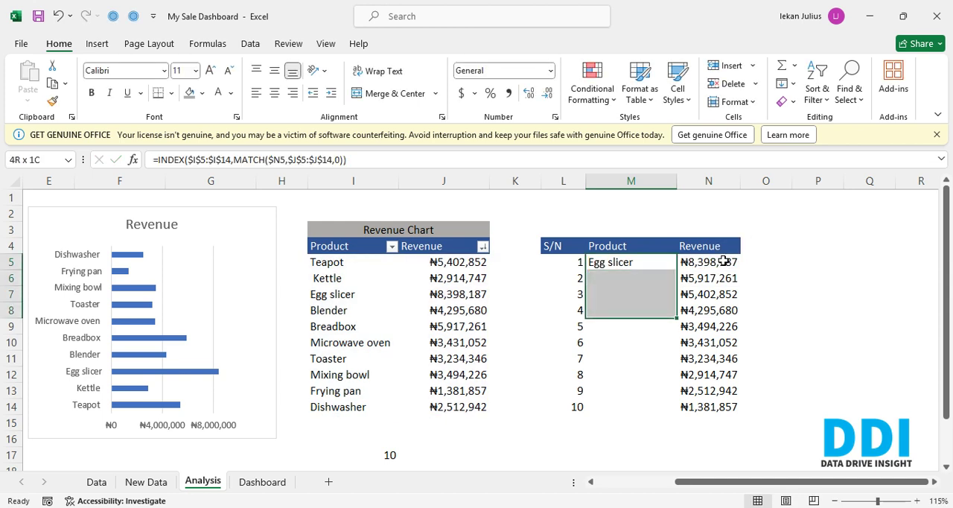
key("shift+Down")
key("shift+Down")
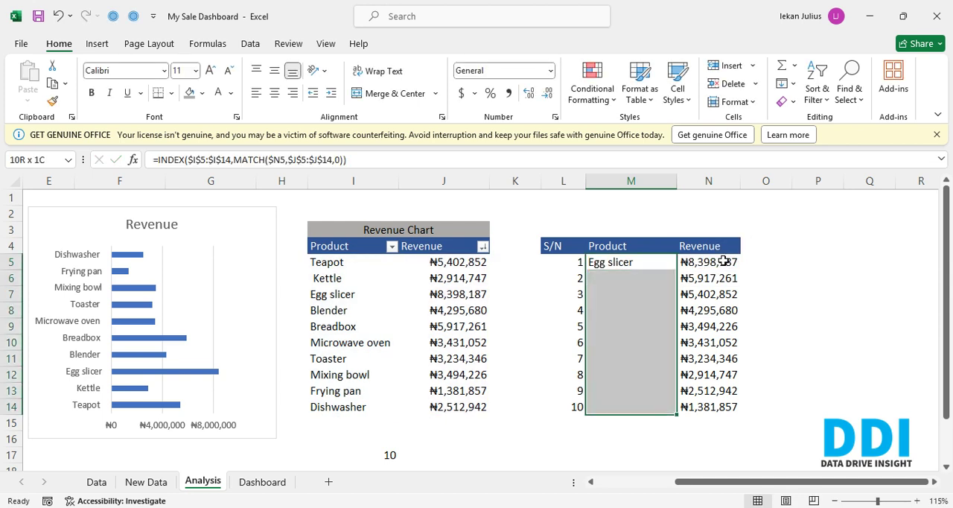
key("ctrl+d")
left_click(724, 261)
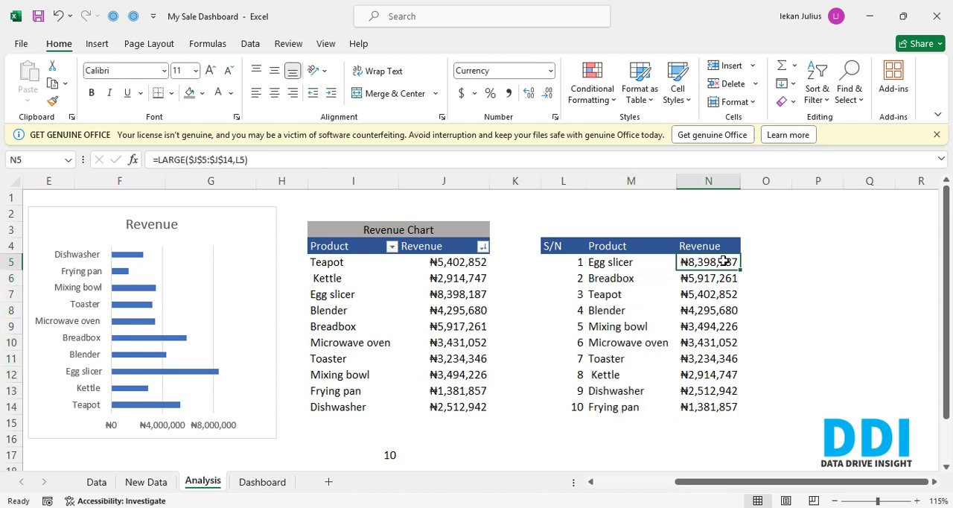
key("Left")
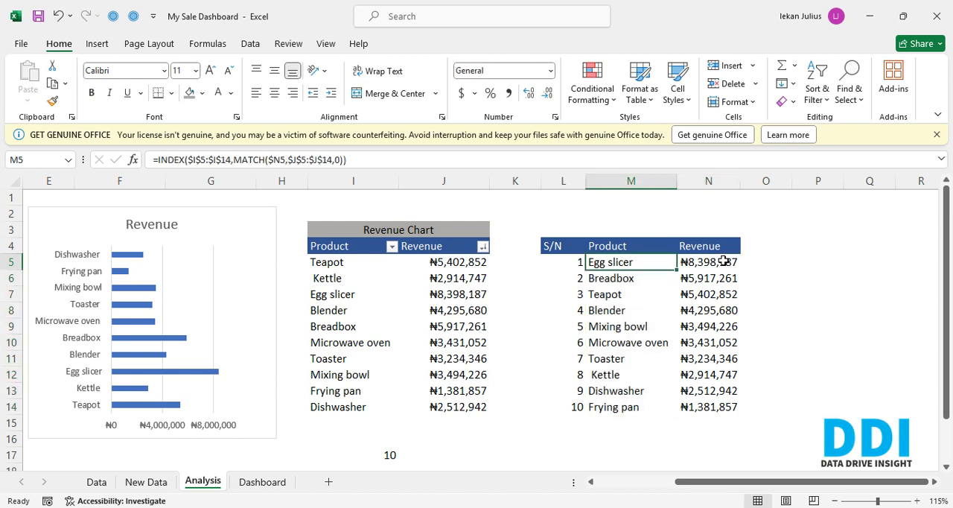
- Change the Revenue bar chart's data range to the ranked helper table, Analysis!$M$4:$N$14
left_click(190, 219)
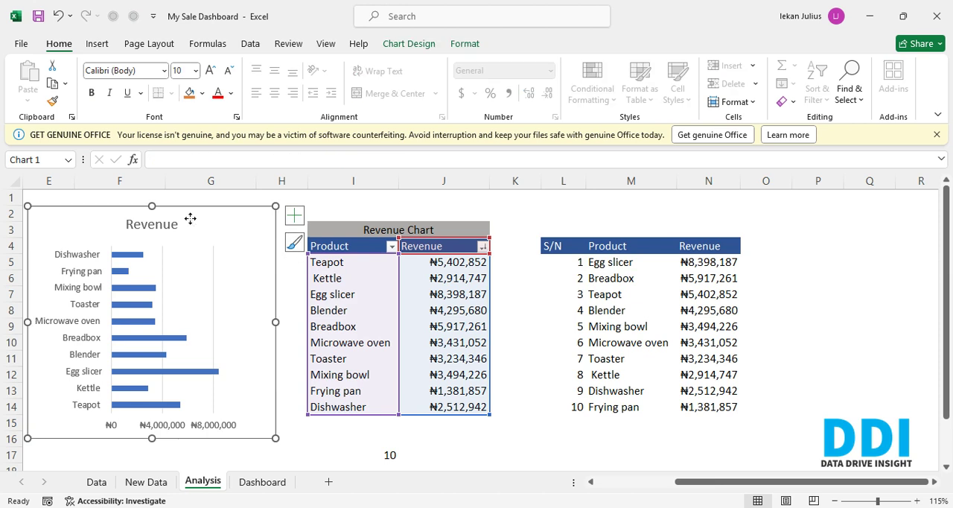
right_click(192, 223)
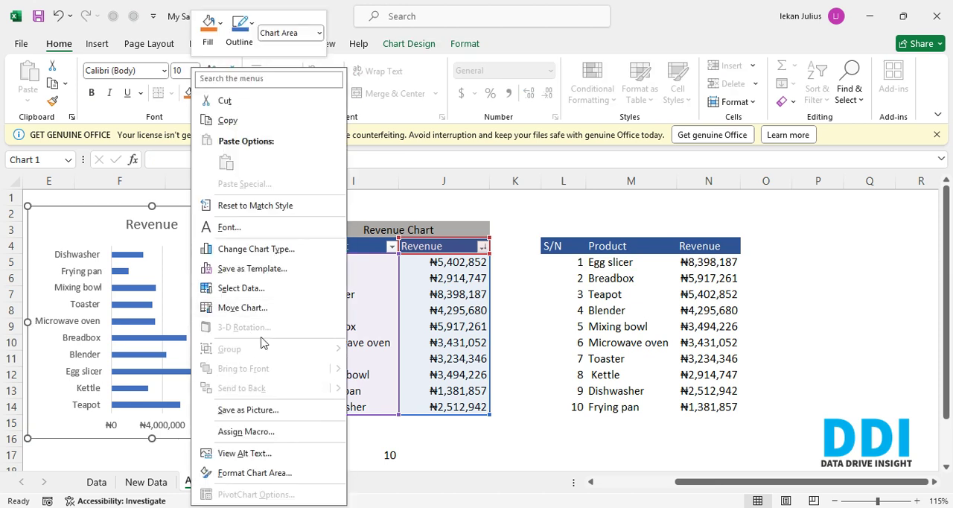
left_click(251, 291)
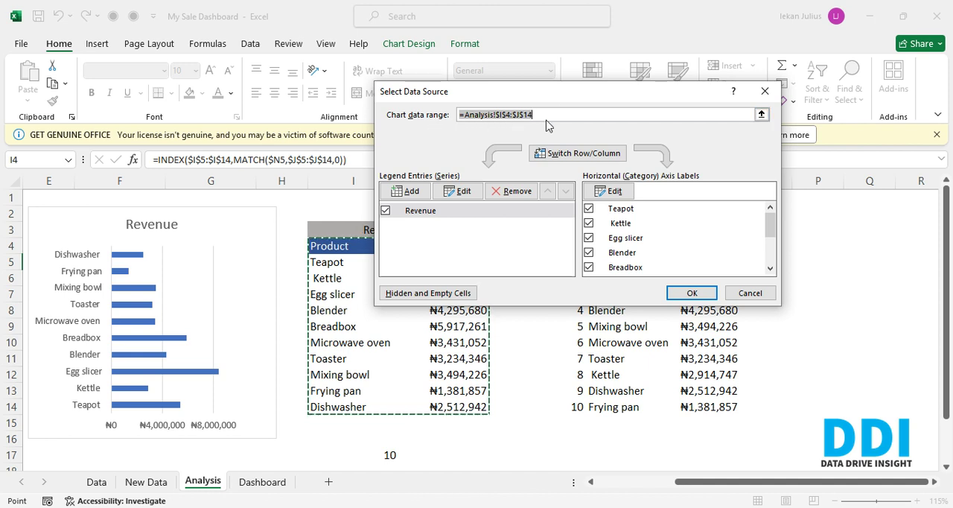
left_click_drag(535, 87, 302, 32)
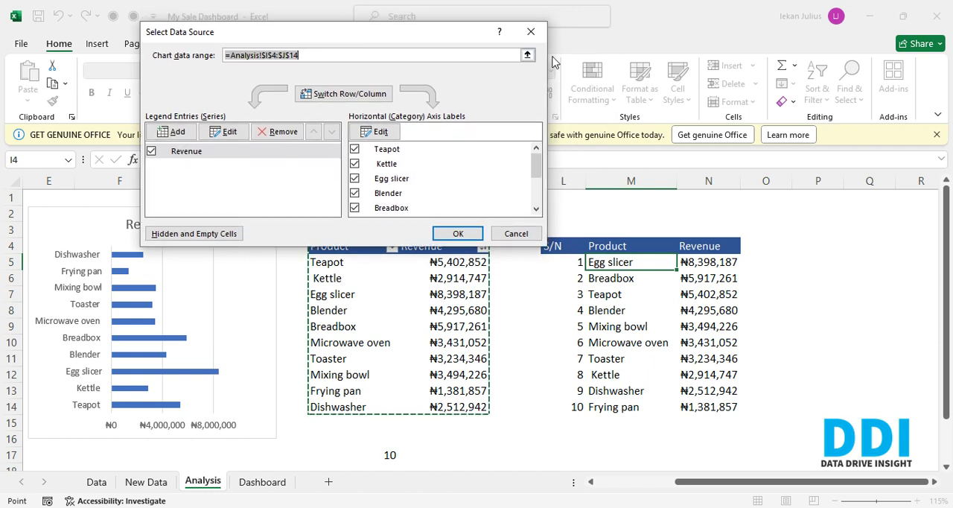
left_click(528, 56)
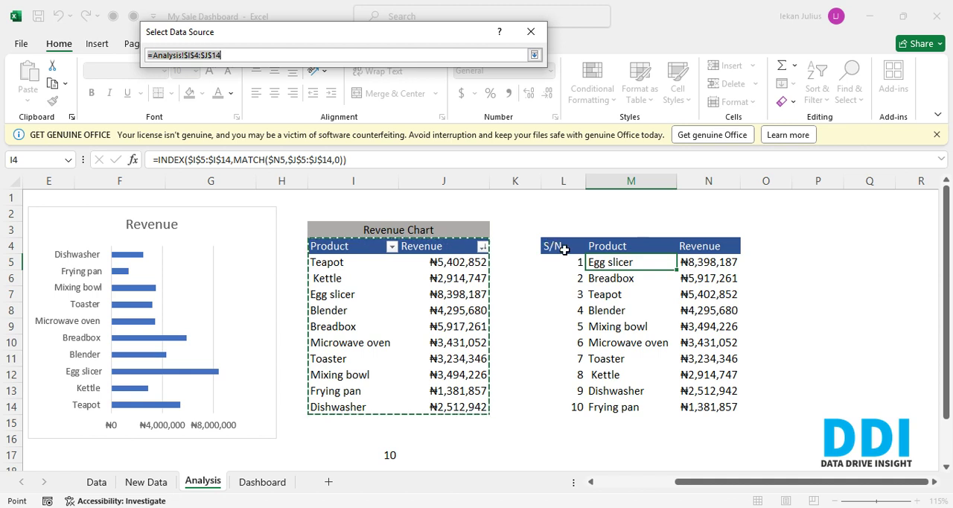
left_click_drag(605, 251, 715, 410)
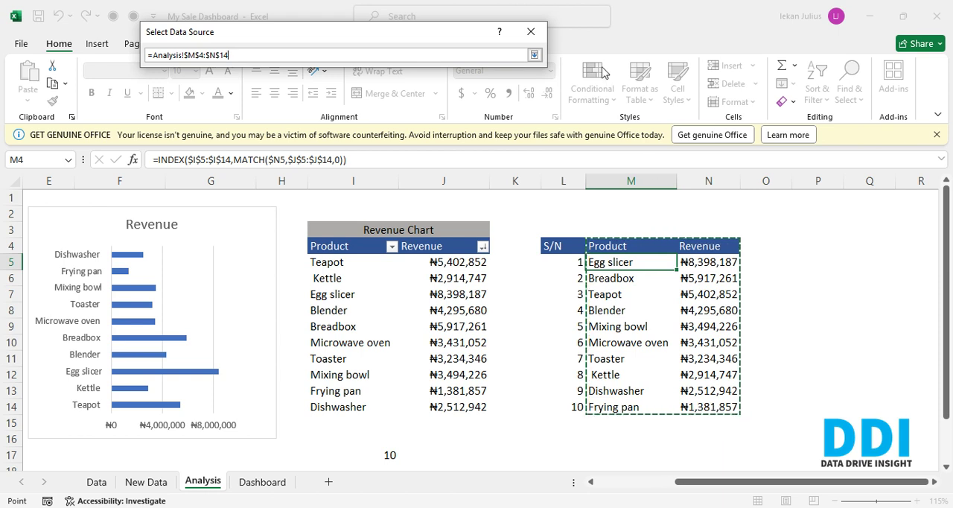
left_click(534, 55)
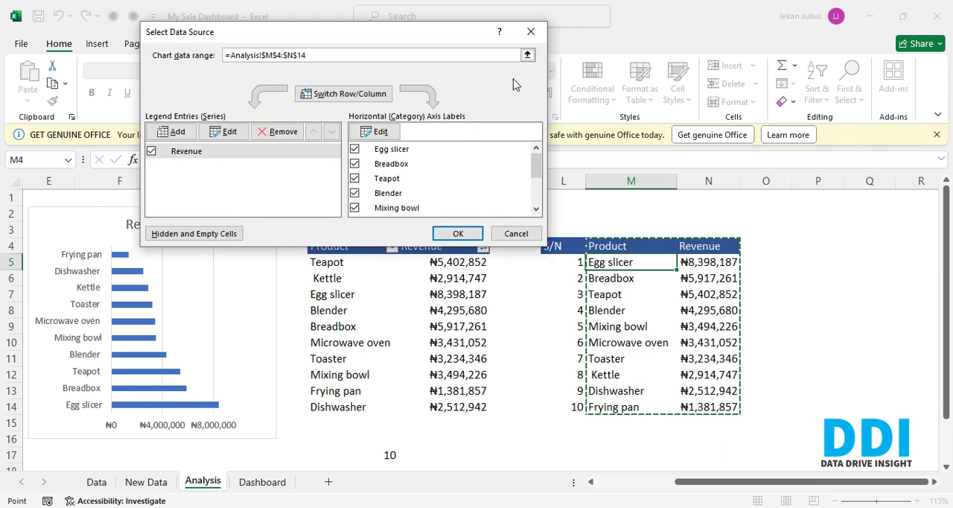
left_click(458, 233)
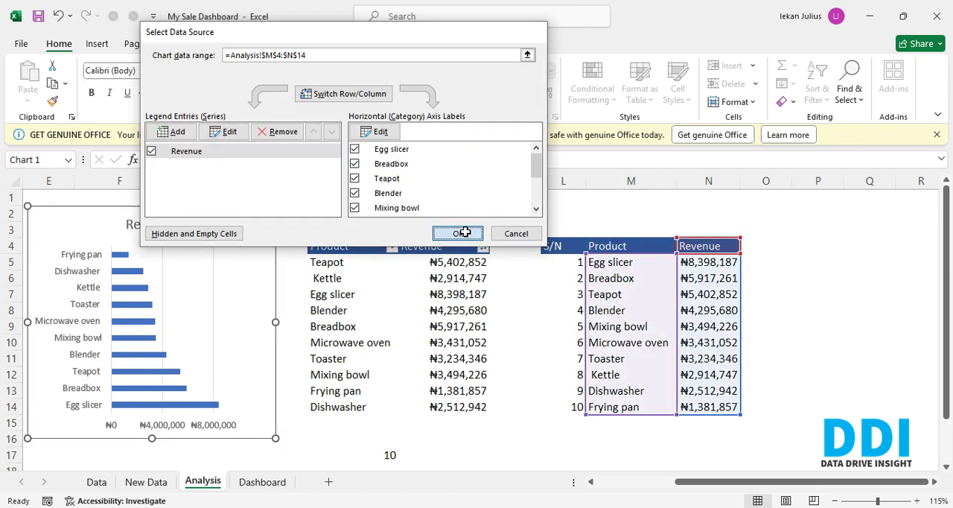